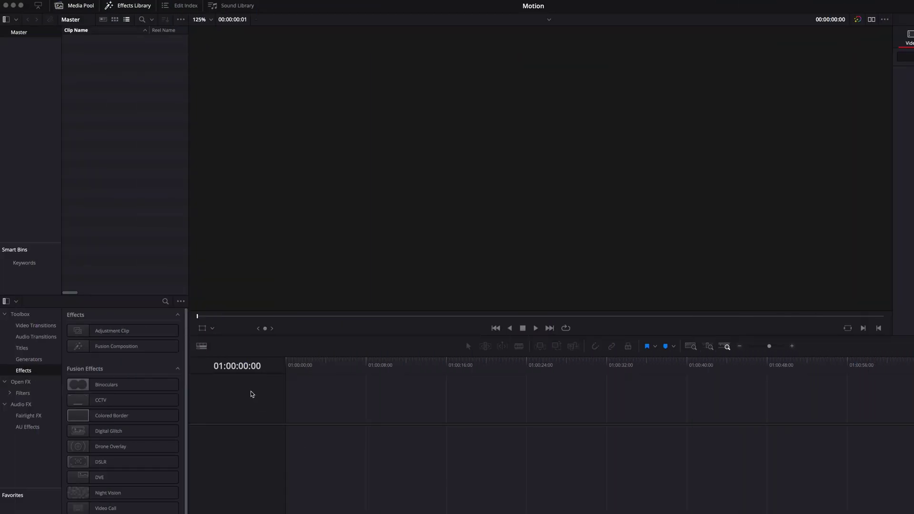
# Place a Fusion Composition clip on Video 1, stretch it to about 10 seconds, and zoom to fit
pyautogui.moveTo(139, 348); pyautogui.dragTo(212, 429)
pyautogui.moveTo(739, 432); pyautogui.dragTo(513, 410)
pyautogui.click(448, 409)
pyautogui.hotkey('shift', 'z')
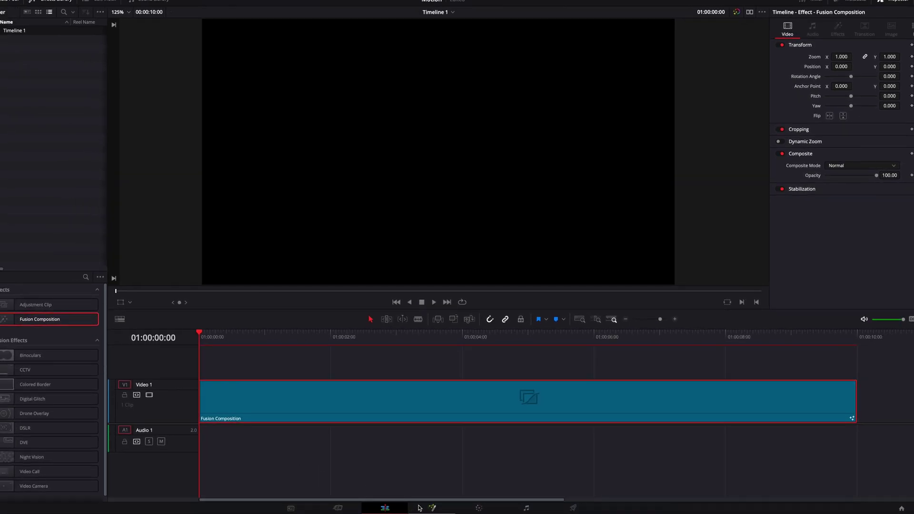
# On the Fusion page, add a white Background node masked by a new Rectangle node
pyautogui.click(433, 508)
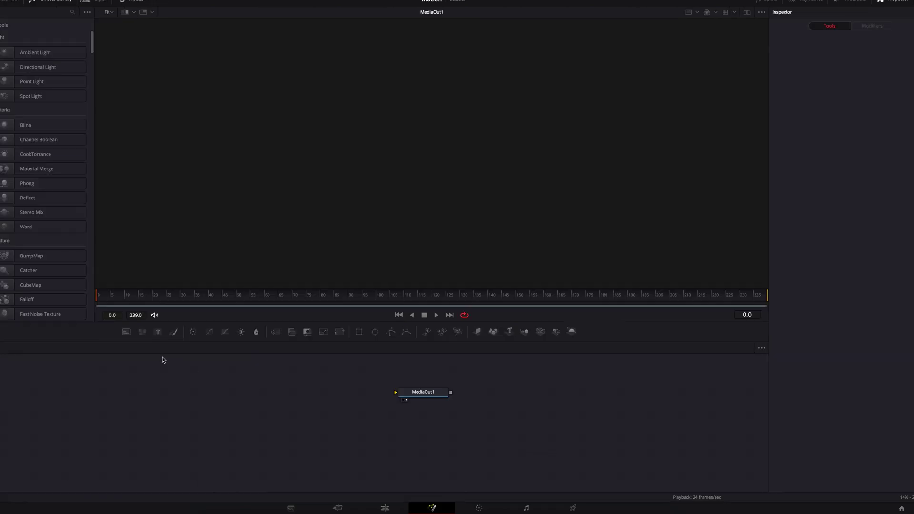
pyautogui.moveTo(126, 332); pyautogui.dragTo(409, 410)
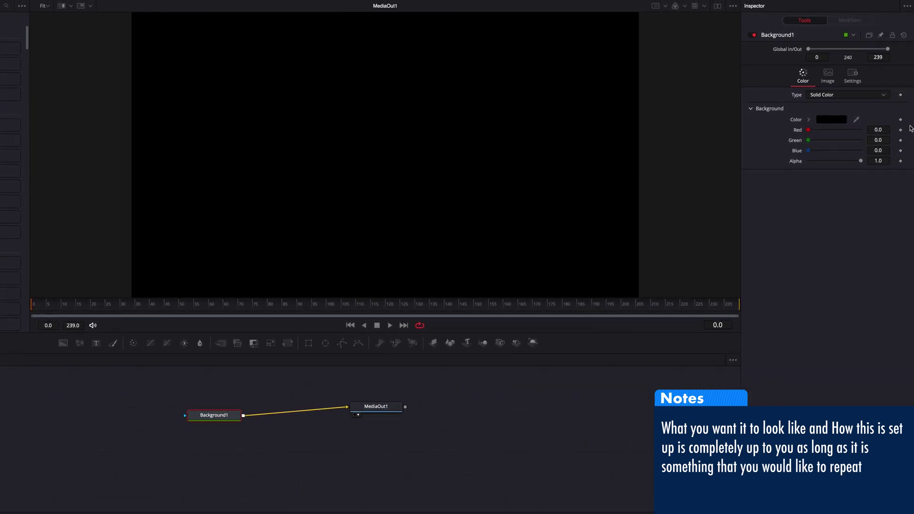
pyautogui.click(809, 120)
pyautogui.click(808, 128)
pyautogui.moveTo(308, 343); pyautogui.dragTo(214, 416)
pyautogui.moveTo(511, 139); pyautogui.dragTo(386, 137)
# Keyframe Rectangle1's Level at 0 on frame 0, 1.0 on 12, 0 on 24, then preview
pyautogui.click(900, 81)
pyautogui.moveTo(860, 82); pyautogui.dragTo(809, 85)
pyautogui.moveTo(67, 303); pyautogui.dragTo(66, 303)
pyautogui.moveTo(808, 82)
pyautogui.mouseDown()
pyautogui.moveTo(866, 84)
pyautogui.moveTo(808, 81)
pyautogui.mouseUp()
pyautogui.click(103, 304)
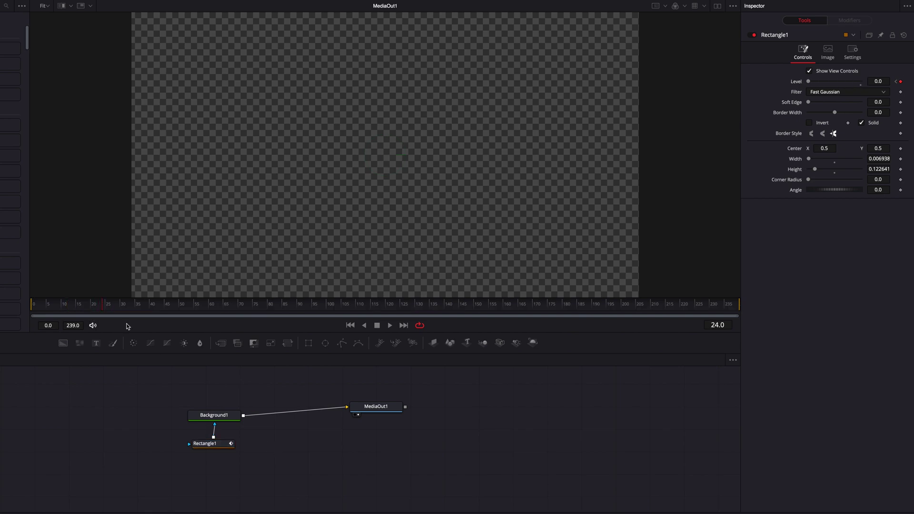
pyautogui.moveTo(66, 307); pyautogui.dragTo(34, 307)
pyautogui.press('space')
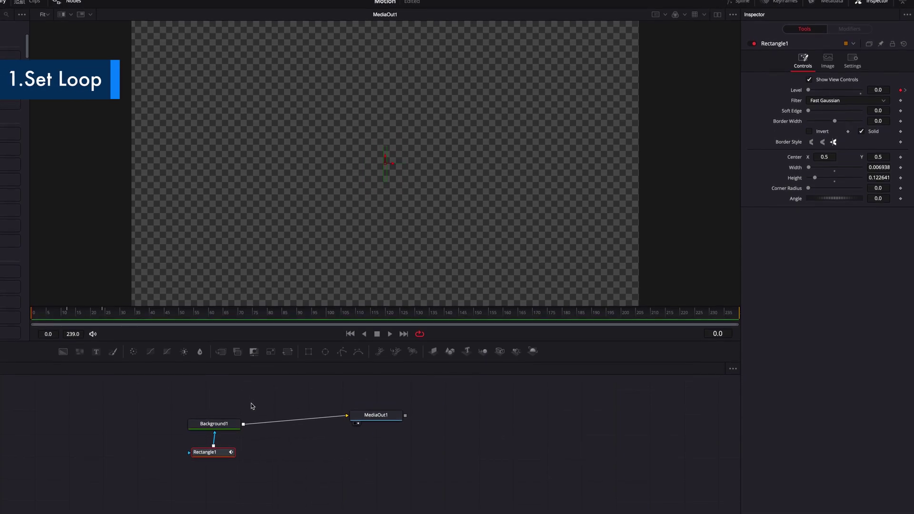
# Show Rectangle1's Level curve in the Spline editor, fit the view, and select all its keyframes
pyautogui.click(737, 5)
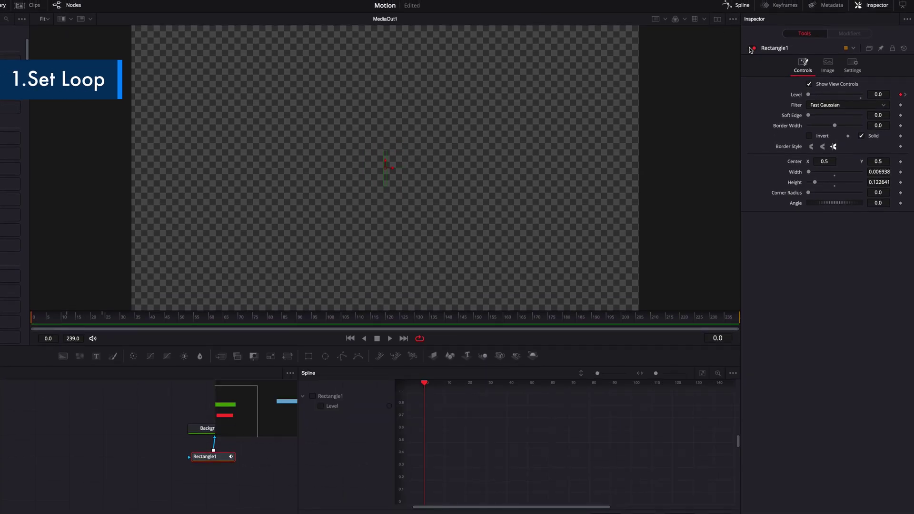
pyautogui.click(329, 406)
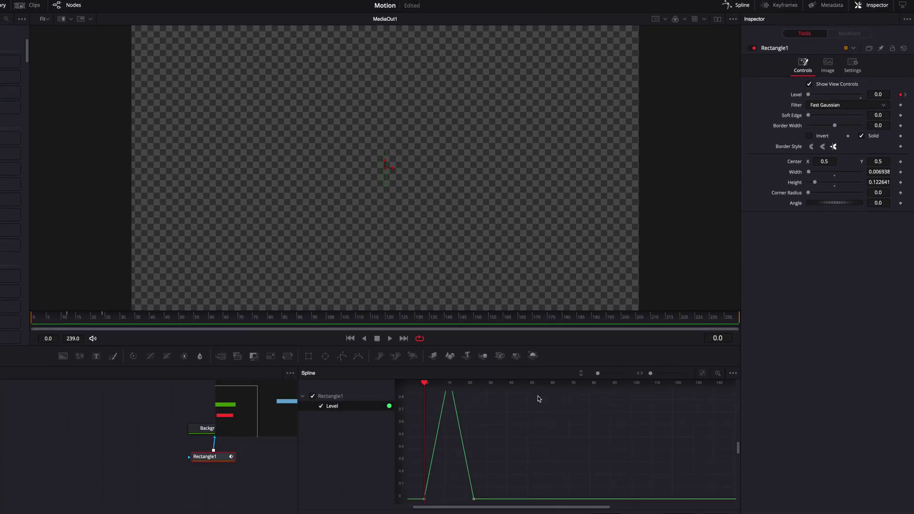
pyautogui.click(702, 373)
pyautogui.moveTo(554, 389); pyautogui.dragTo(547, 382)
pyautogui.hscroll(4, 656, 421)
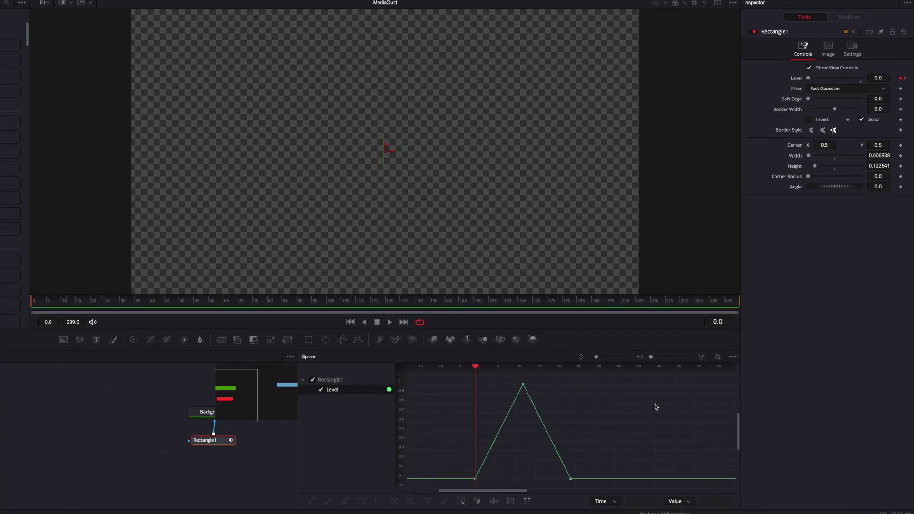
pyautogui.moveTo(469, 381); pyautogui.dragTo(597, 491)
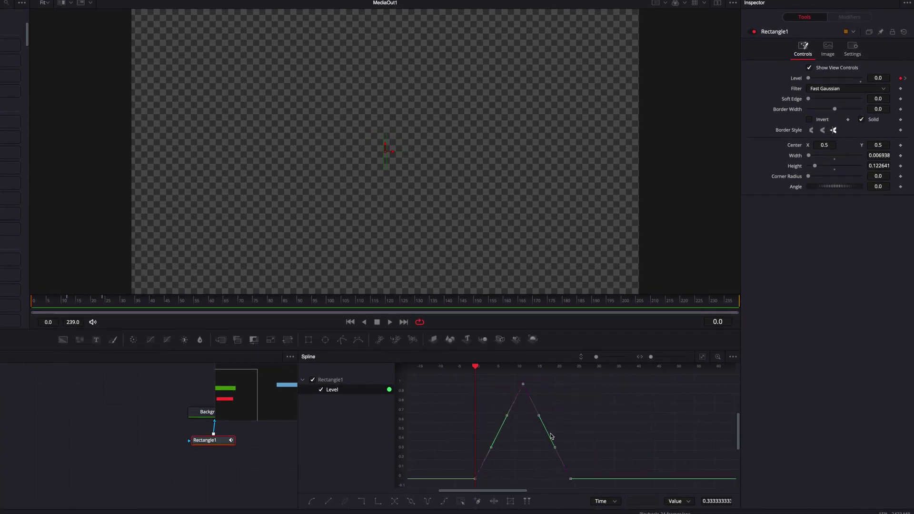
# Set the selected Level keyframes to Set Loop > Loop
pyautogui.rightClick(521, 387)
pyautogui.moveTo(577, 272)
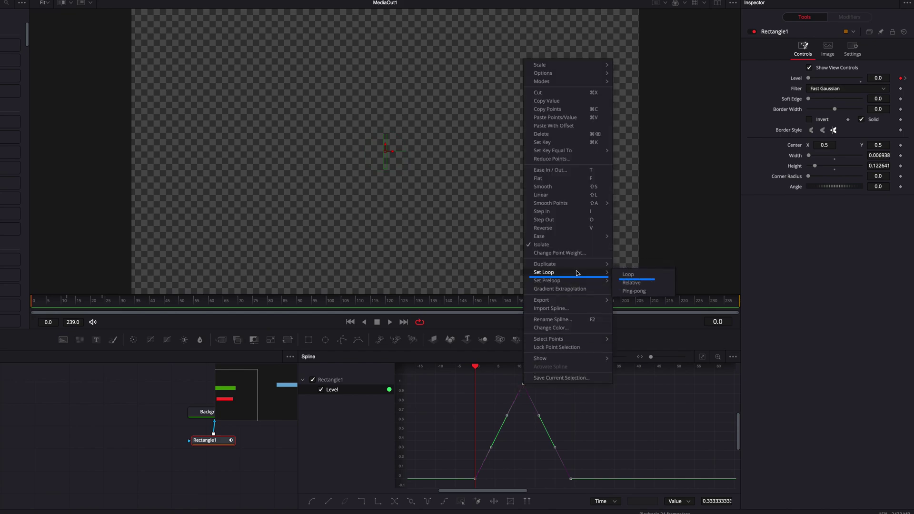
pyautogui.click(645, 274)
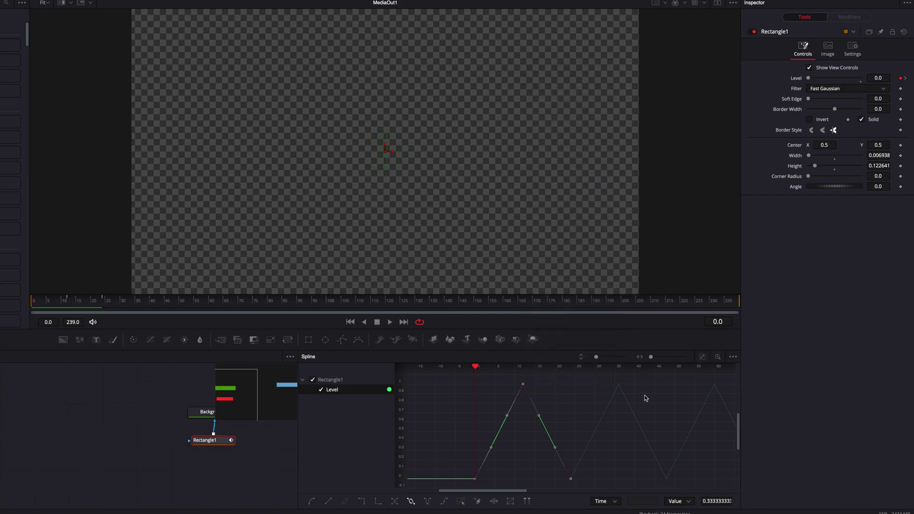
# Scrub past frame 36 to the comp's end, then play from frame 0 to check the looping blink
pyautogui.moveTo(478, 369); pyautogui.dragTo(667, 374)
pyautogui.hscroll(5, 675, 382)
pyautogui.hscroll(8, 674, 384)
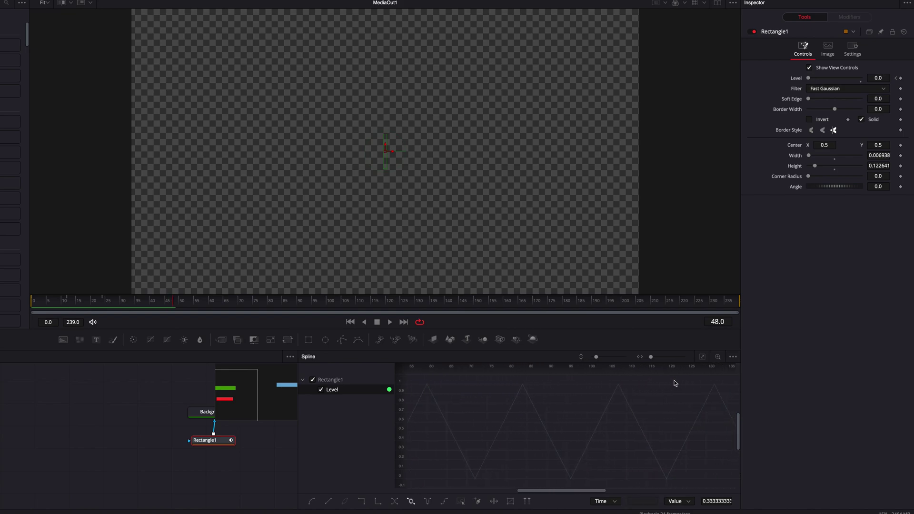
pyautogui.hscroll(3, 674, 384)
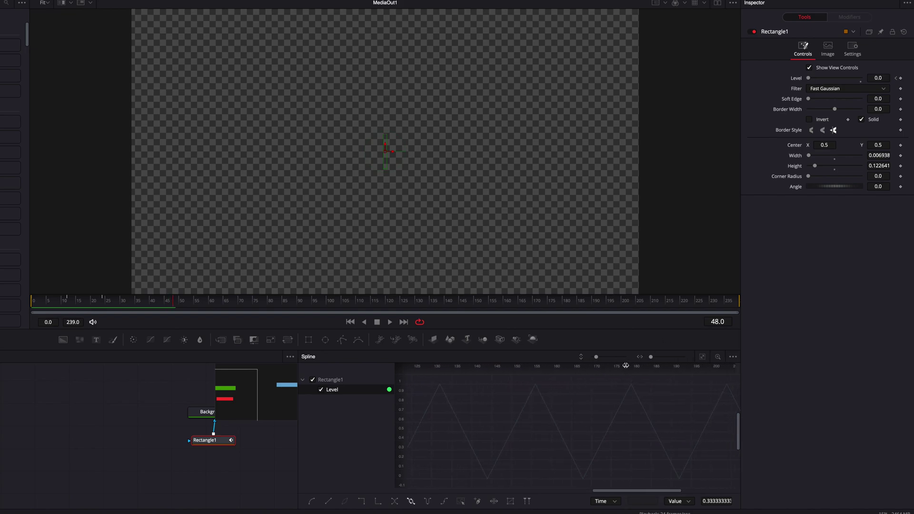
pyautogui.moveTo(646, 295); pyautogui.dragTo(736, 304)
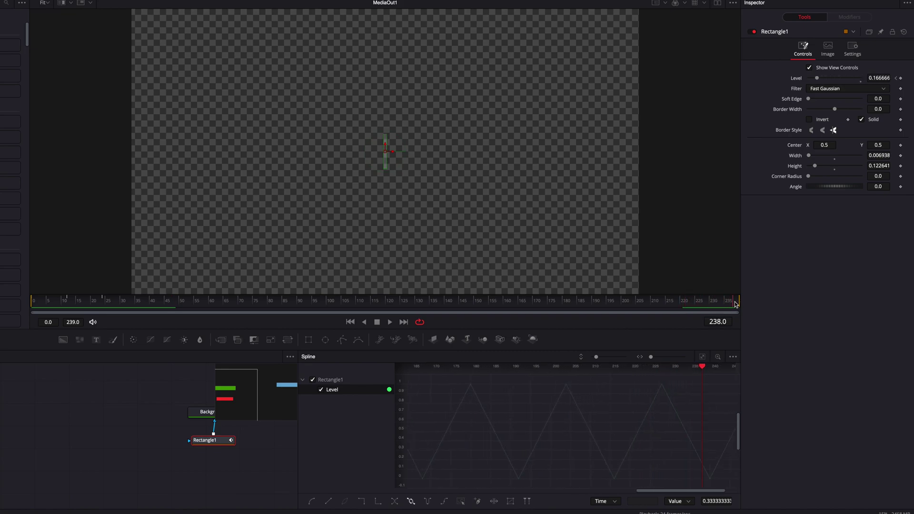
pyautogui.click(30, 304)
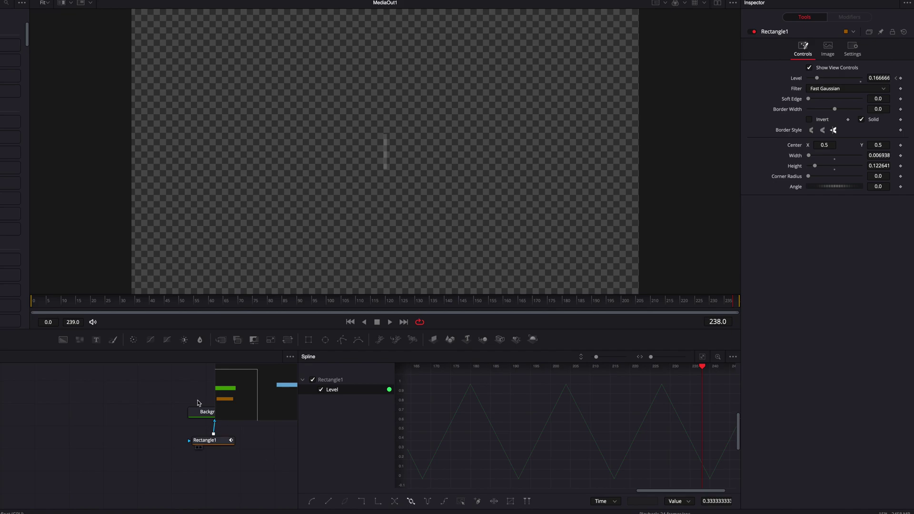
pyautogui.press('space')
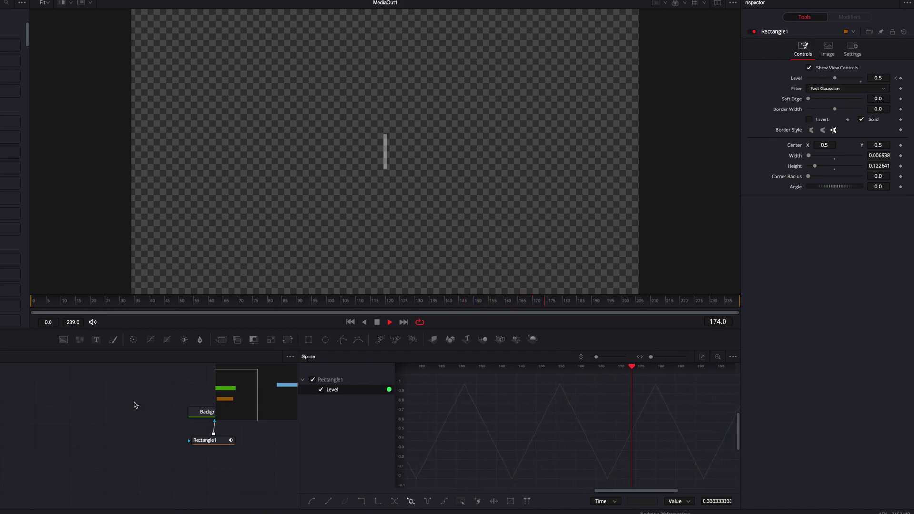
pyautogui.press('space')
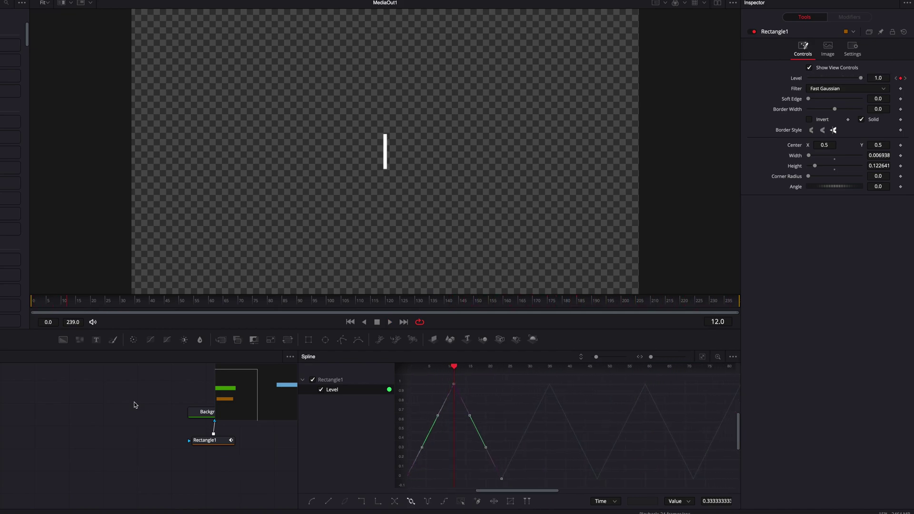
# At frame 0, flatten the bottom keyframes' Bezier handles to ease the Level rise and fall
pyautogui.click(36, 306)
pyautogui.click(34, 306)
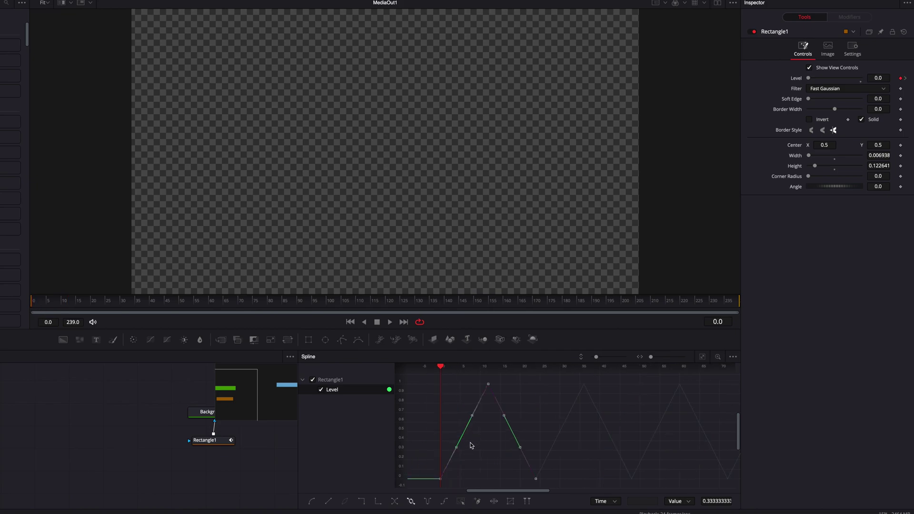
pyautogui.moveTo(455, 449); pyautogui.dragTo(479, 481)
pyautogui.moveTo(518, 451); pyautogui.dragTo(500, 483)
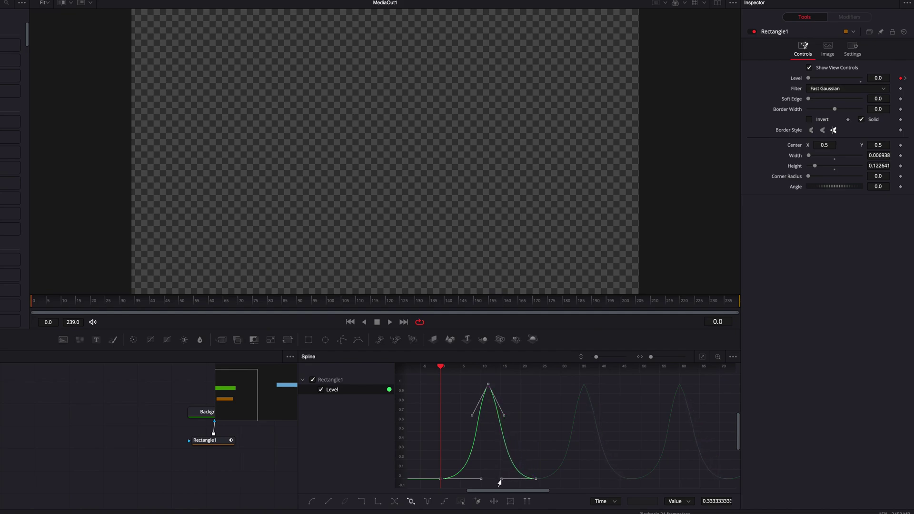
# Play the comp to preview the eased blink, then return to frame 0
pyautogui.hscroll(6, 576, 441)
pyautogui.hscroll(-7, 578, 441)
pyautogui.hscroll(2, 578, 441)
pyautogui.press('space')
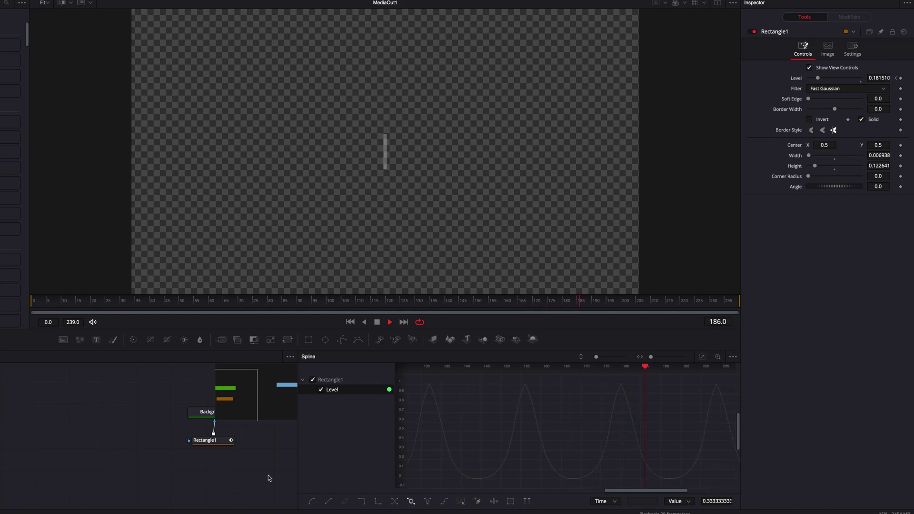
pyautogui.press('space')
pyautogui.moveTo(46, 306); pyautogui.dragTo(33, 306)
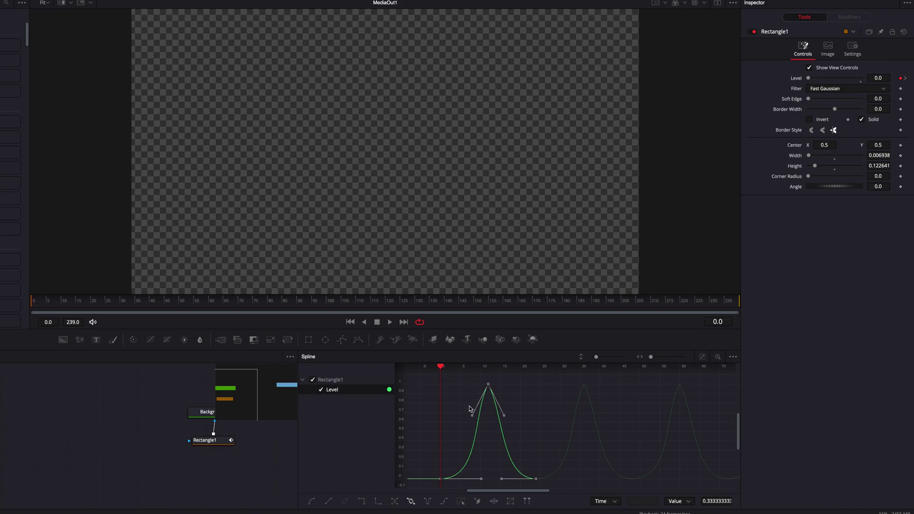
# Turn off Loop on the Level curve, then reselect the single triangle's keyframes
pyautogui.rightClick(486, 387)
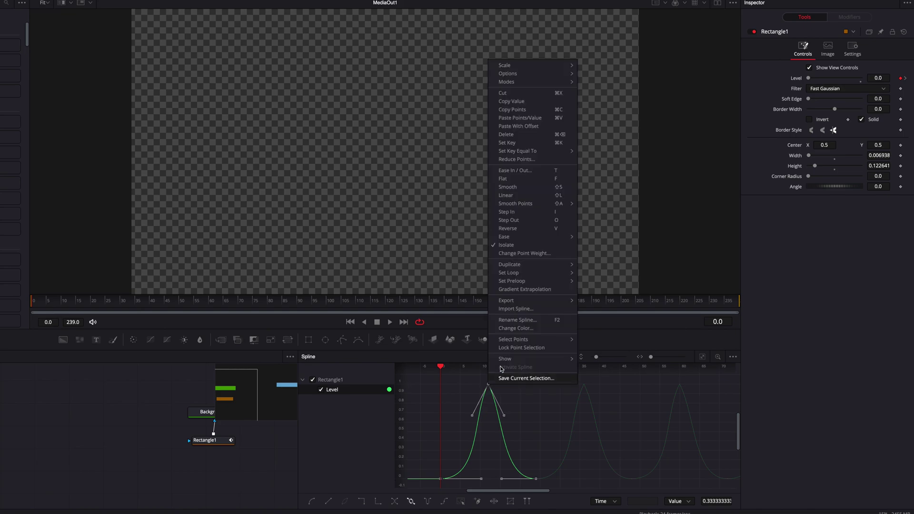
pyautogui.moveTo(519, 273)
pyautogui.click(594, 275)
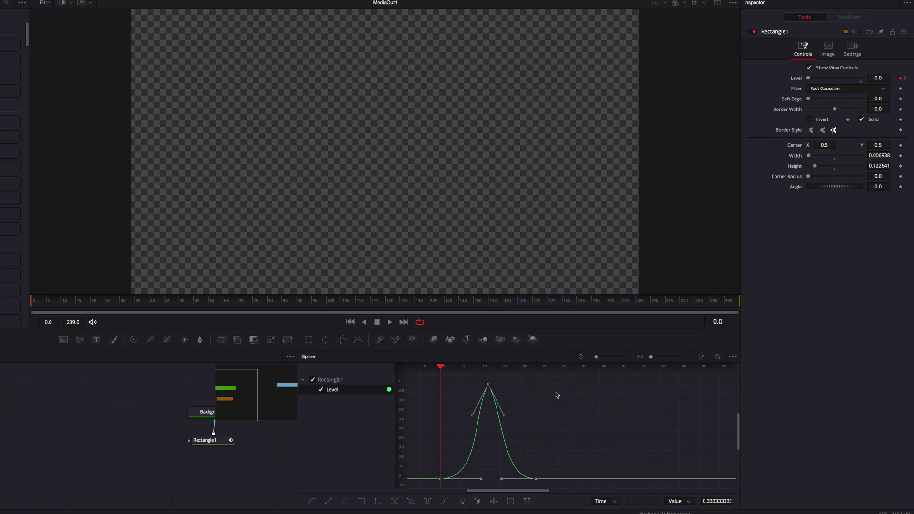
pyautogui.click(532, 427)
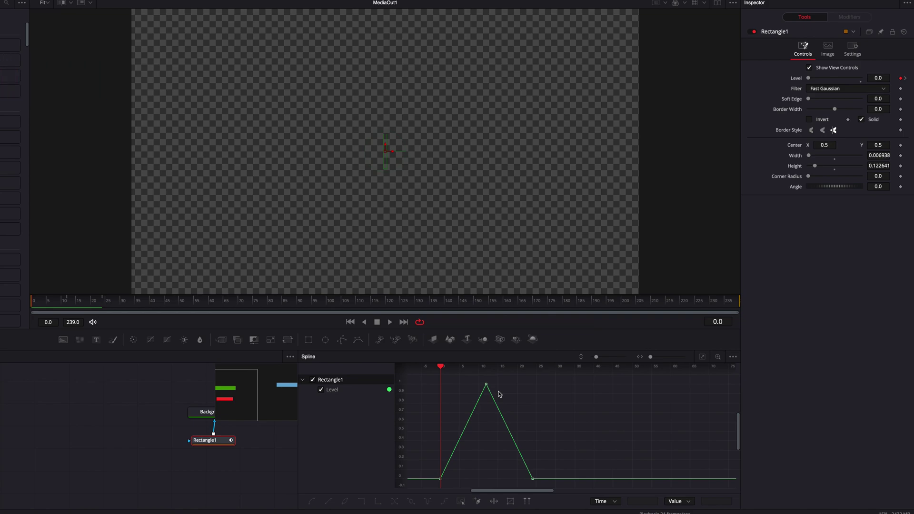
pyautogui.moveTo(432, 382); pyautogui.dragTo(565, 495)
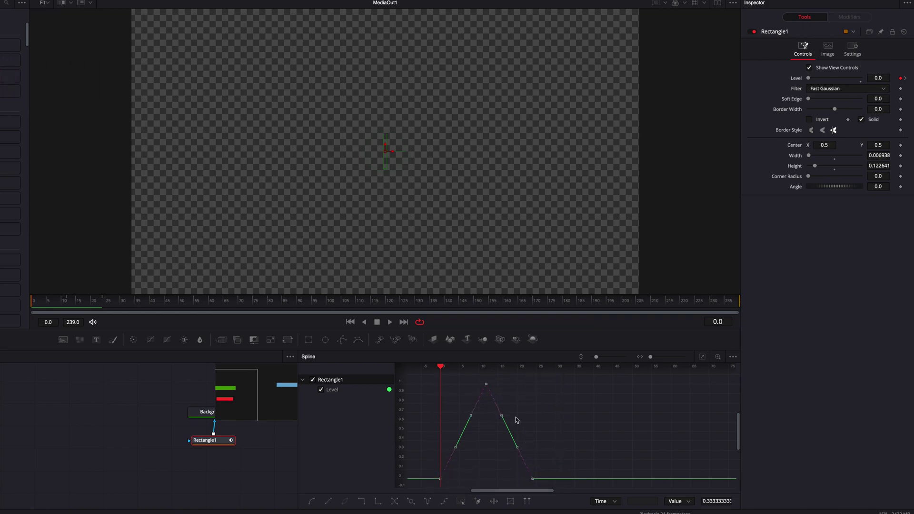
# Repeat the selected blink keyframes from the curve options menu and play to preview
pyautogui.rightClick(485, 388)
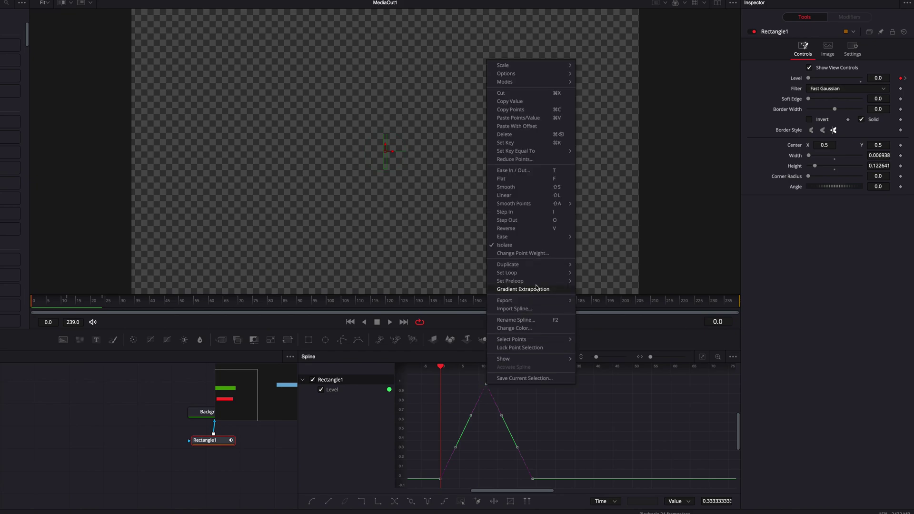
pyautogui.moveTo(528, 265)
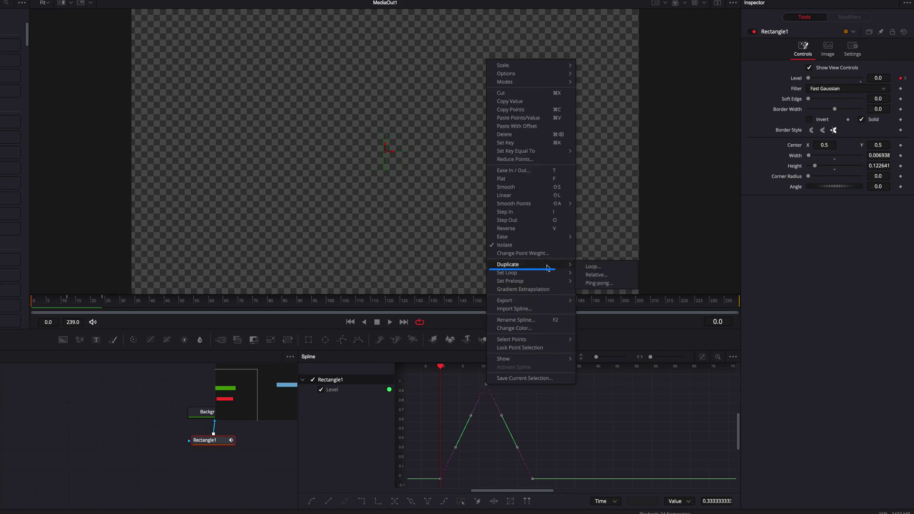
pyautogui.click(615, 267)
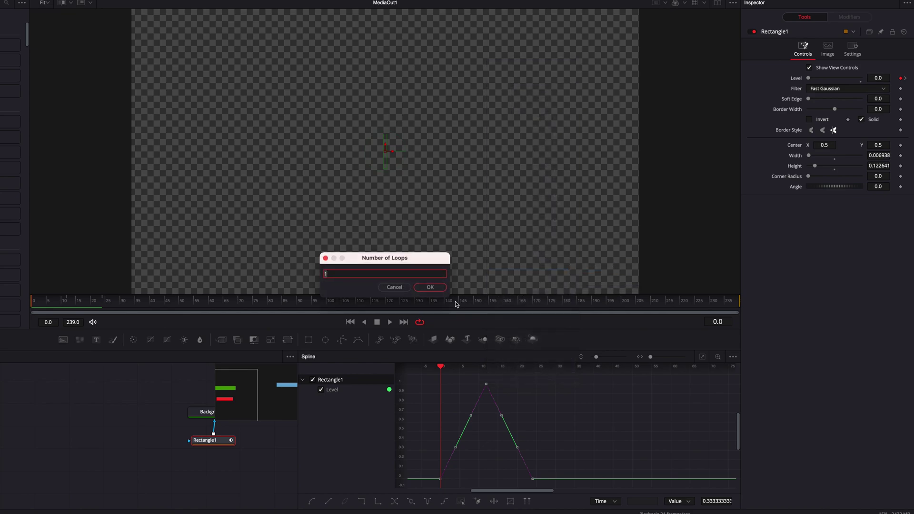
pyautogui.click(431, 287)
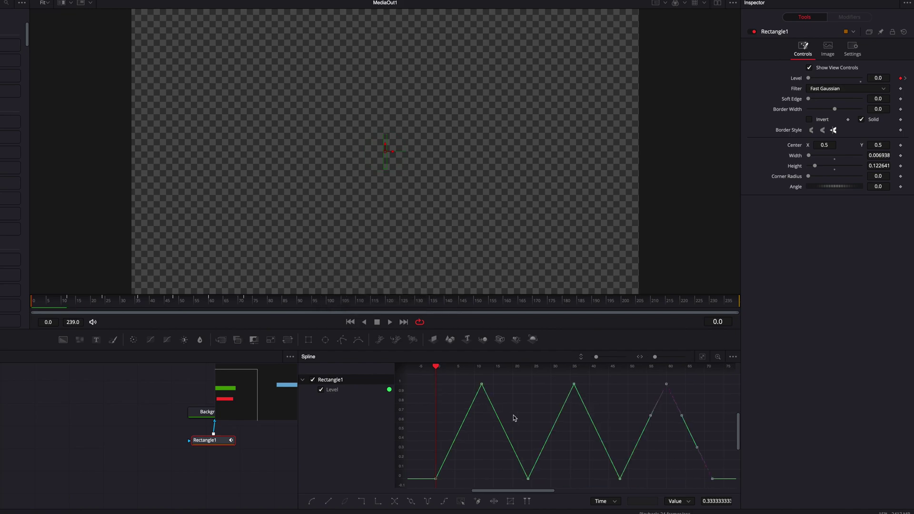
pyautogui.hscroll(3, 513, 418)
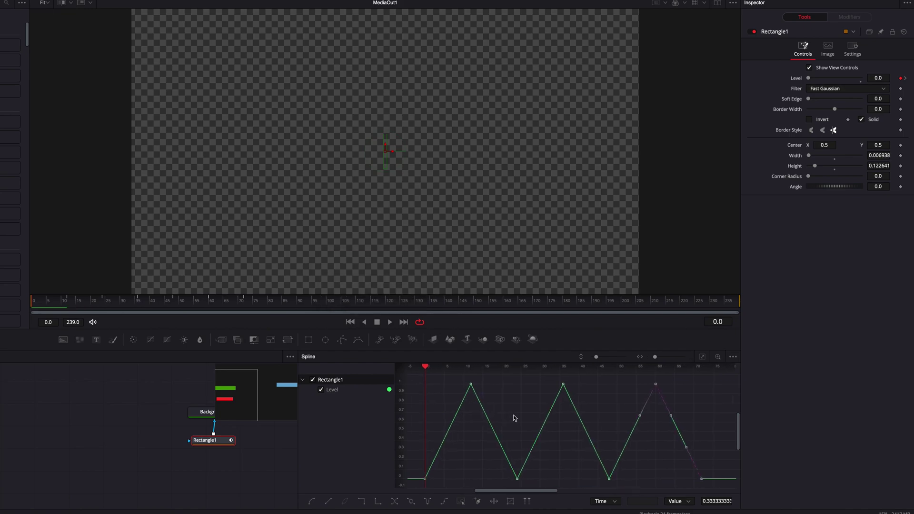
pyautogui.press('space')
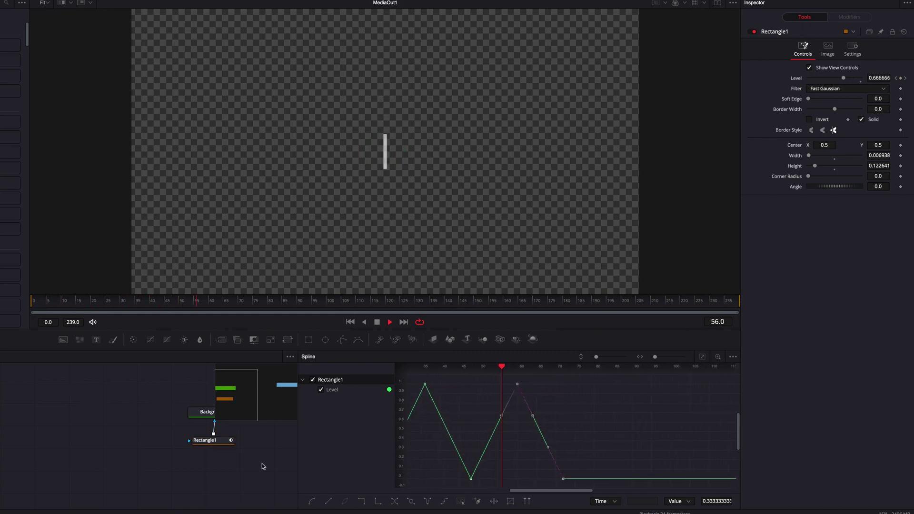
pyautogui.moveTo(84, 302); pyautogui.dragTo(30, 303)
pyautogui.click(687, 397)
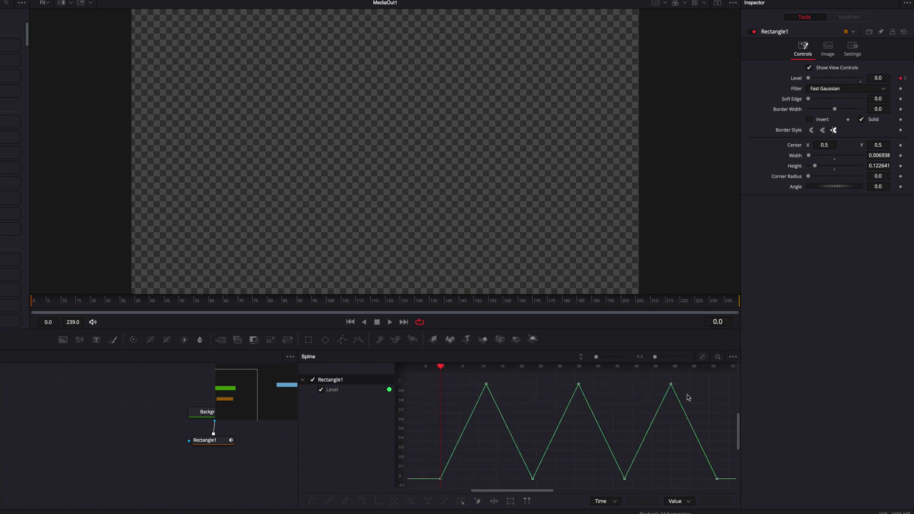
# Ease the third peak's rising and falling slopes, then start bending the first peak's rise
pyautogui.moveTo(621, 376); pyautogui.dragTo(730, 490)
pyautogui.moveTo(638, 449); pyautogui.dragTo(662, 479)
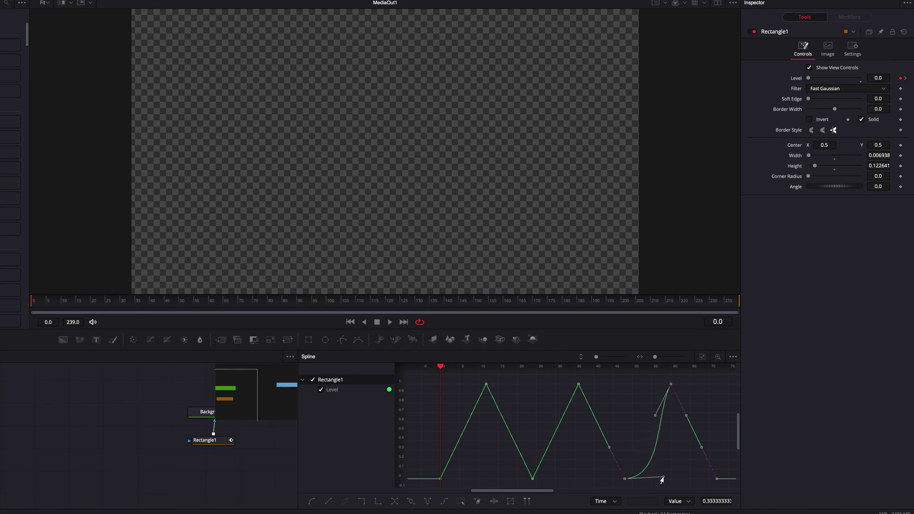
pyautogui.moveTo(701, 448); pyautogui.dragTo(676, 479)
pyautogui.moveTo(462, 379); pyautogui.dragTo(523, 427)
pyautogui.moveTo(469, 417); pyautogui.dragTo(490, 423)
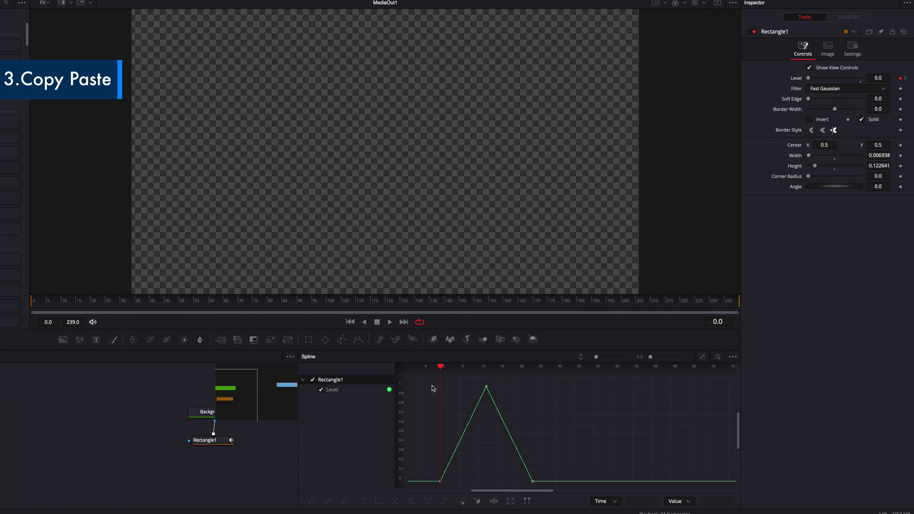
# Copy all the Level blink keyframes and paste a copy at frame 36
pyautogui.moveTo(428, 381); pyautogui.dragTo(550, 486)
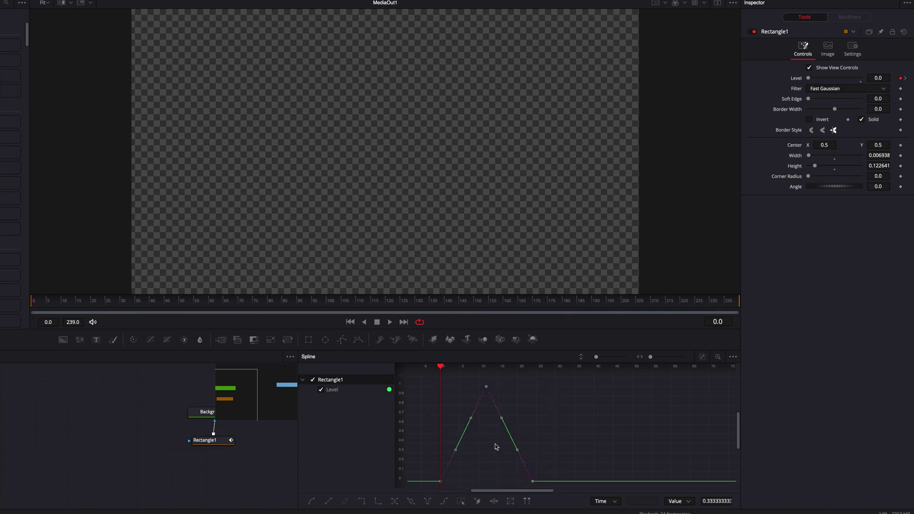
pyautogui.rightClick(485, 389)
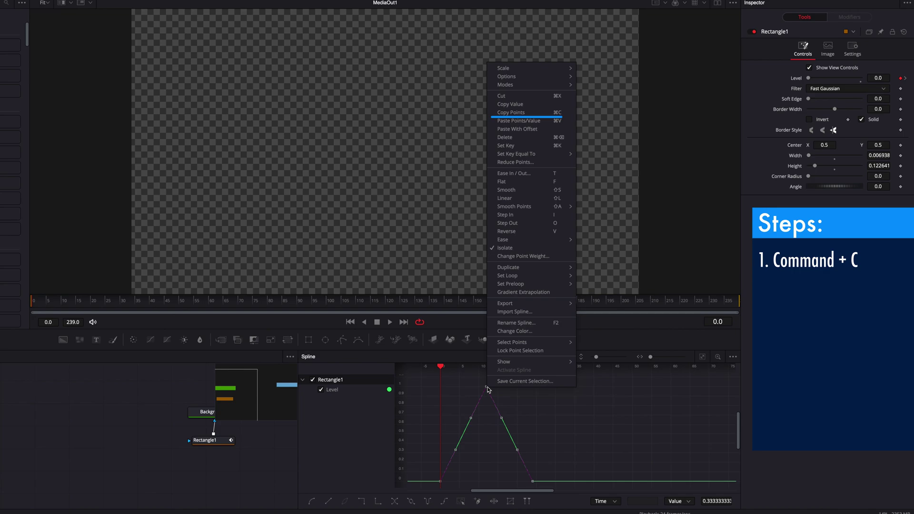
pyautogui.click(491, 428)
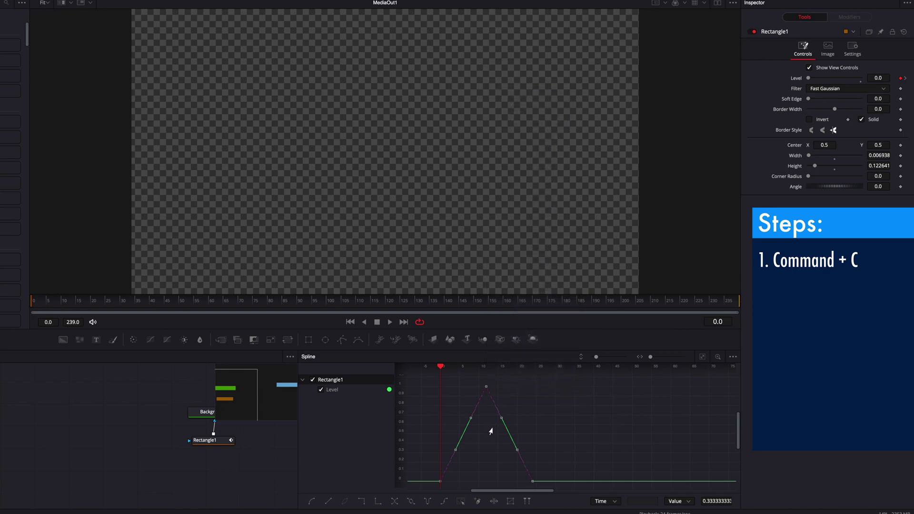
pyautogui.click(544, 407)
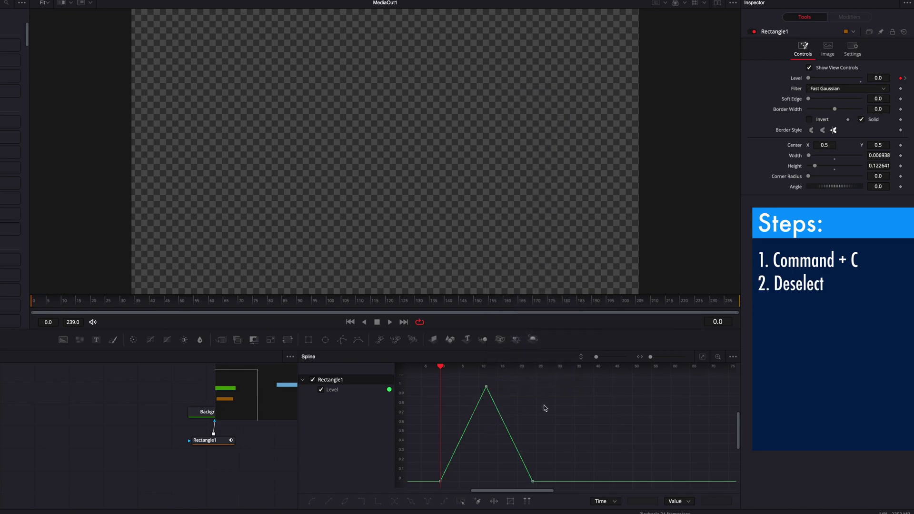
pyautogui.moveTo(439, 369); pyautogui.dragTo(446, 367)
pyautogui.moveTo(522, 375); pyautogui.dragTo(580, 378)
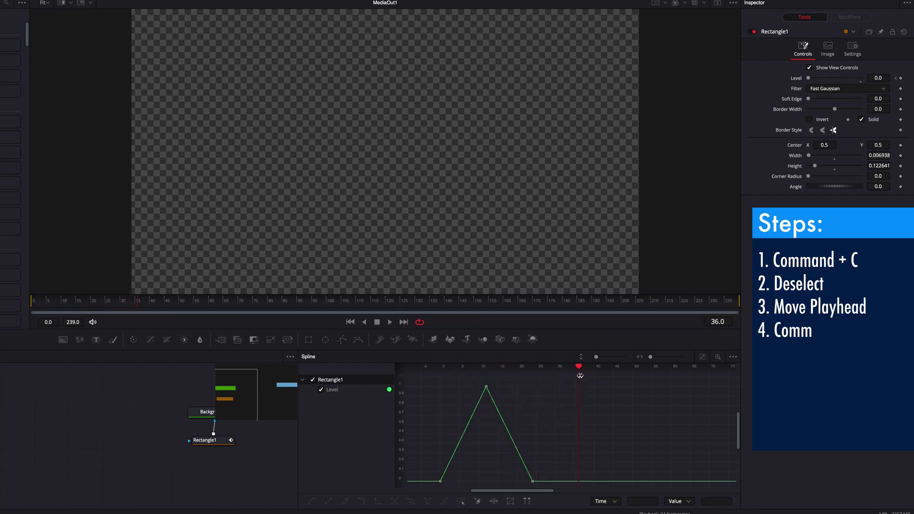
pyautogui.press('super+v')
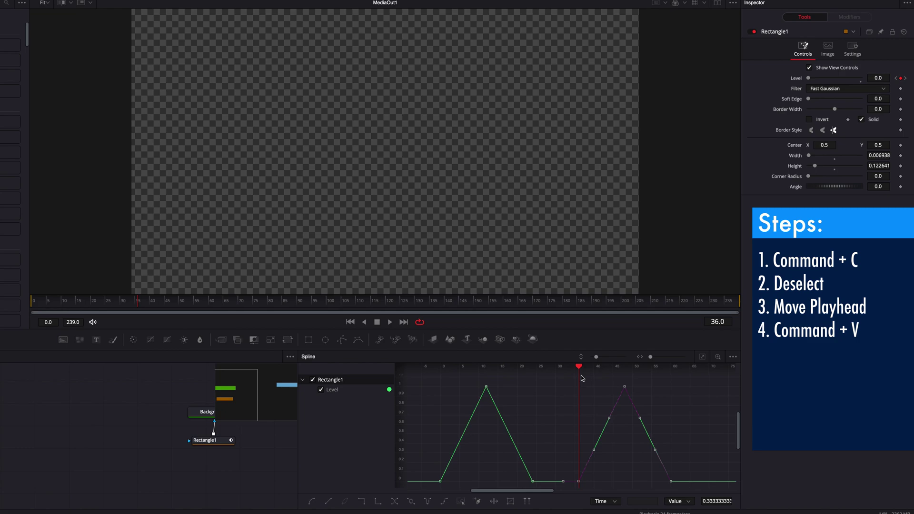
# Paste another copy of the blink keyframes at frame 80
pyautogui.hscroll(5, 583, 378)
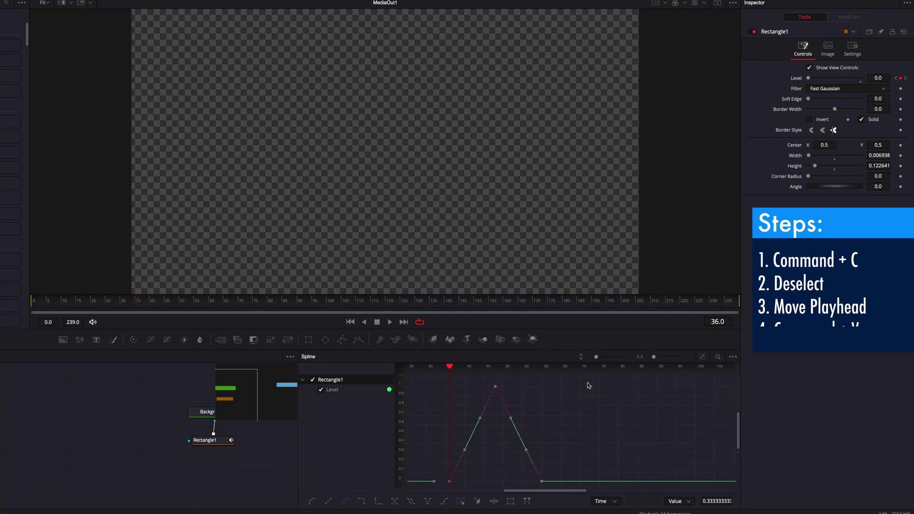
pyautogui.hscroll(1, 587, 383)
pyautogui.click(528, 406)
pyautogui.moveTo(430, 370); pyautogui.dragTo(597, 374)
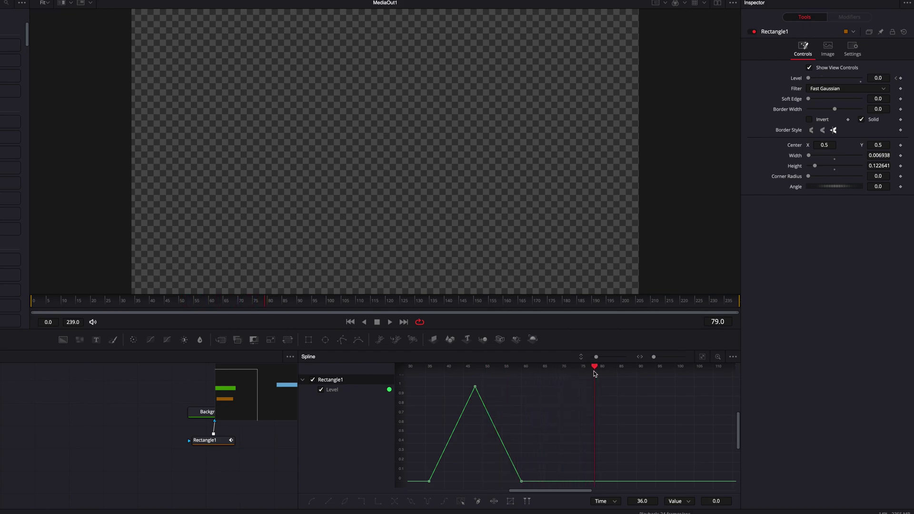
pyautogui.click(613, 411)
pyautogui.hotkey('ctrl', 'v')
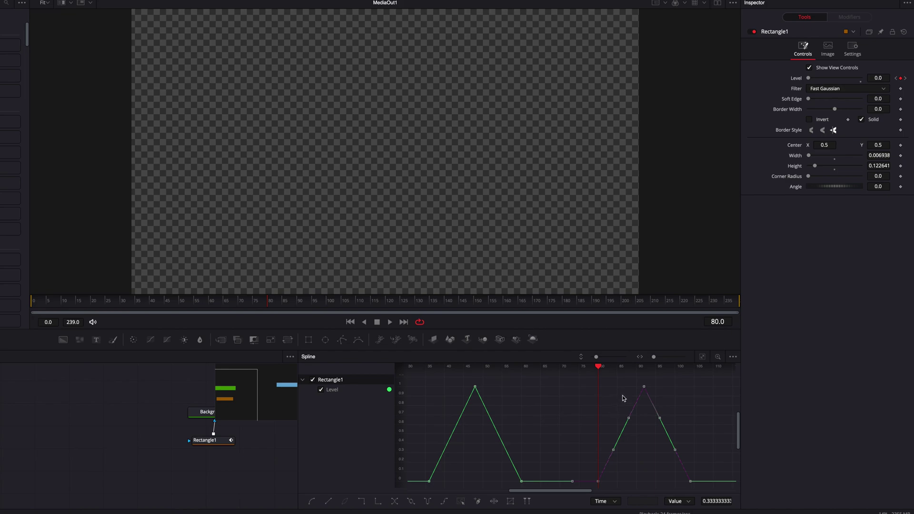
# Select the first peak's keyframes and bend its rise and fall into S-curves
pyautogui.moveTo(681, 370); pyautogui.dragTo(498, 371)
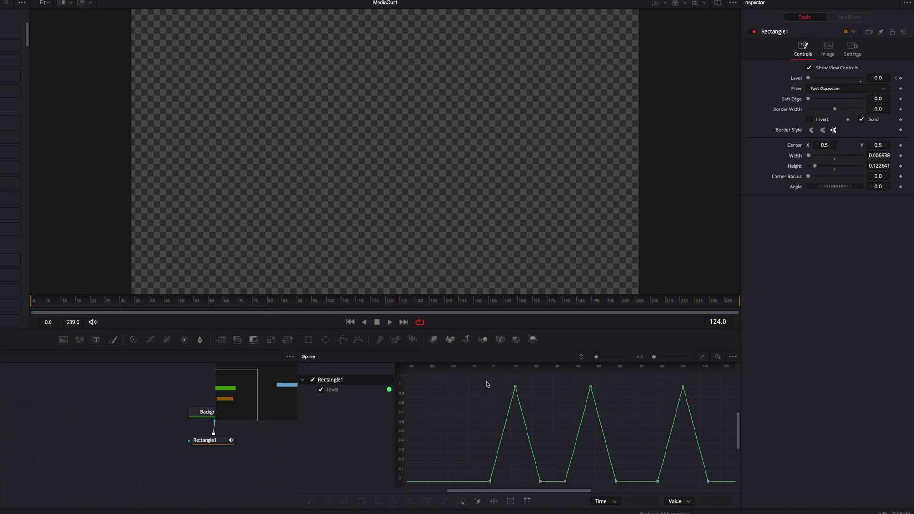
pyautogui.moveTo(485, 381); pyautogui.dragTo(553, 486)
pyautogui.moveTo(504, 421); pyautogui.dragTo(536, 419)
pyautogui.moveTo(531, 450); pyautogui.dragTo(510, 463)
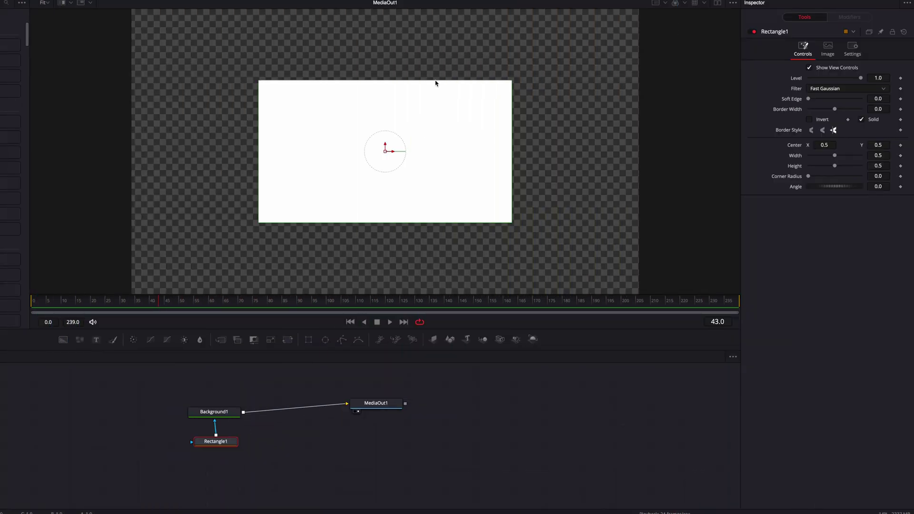
# Drag the rectangle's top edge down to Height about 0.0094, leaving a thin bar at Width 0.5
pyautogui.moveTo(435, 83); pyautogui.dragTo(434, 150)
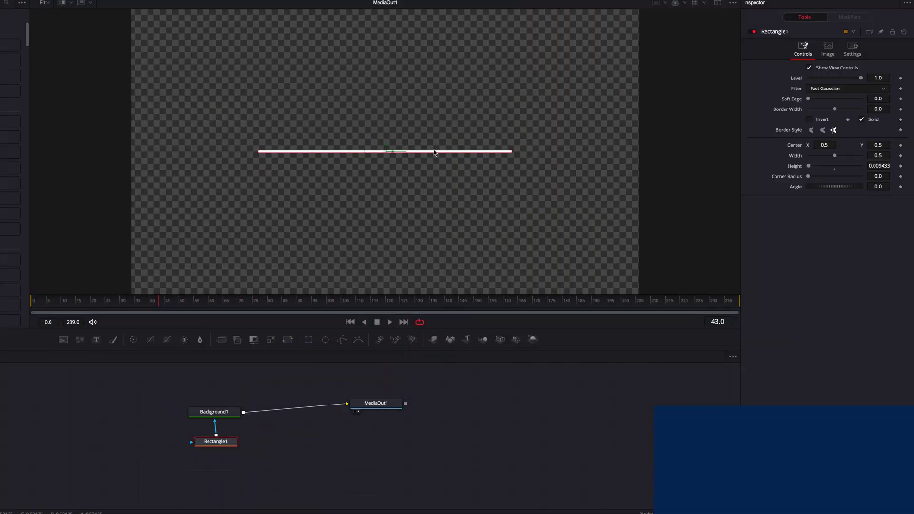
# Keyframe Rectangle1's Center X at -0.351 on frame 0, 0.5 on 12, and 1.341 on 24
pyautogui.click(37, 301)
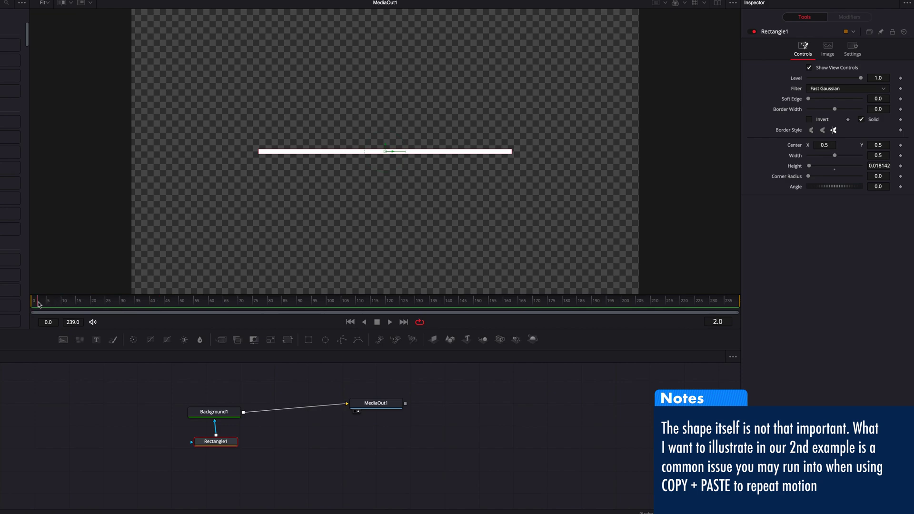
pyautogui.click(900, 145)
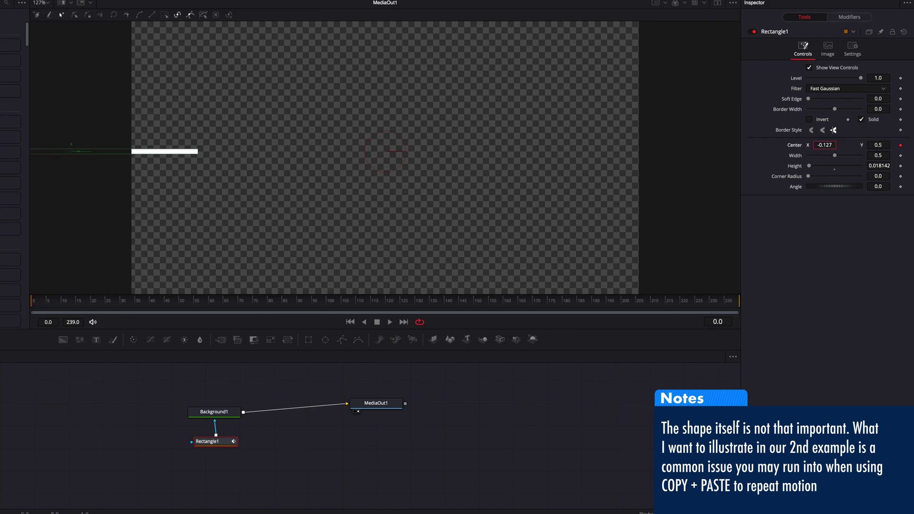
pyautogui.moveTo(825, 144); pyautogui.dragTo(809, 145)
pyautogui.click(64, 303)
pyautogui.moveTo(66, 302); pyautogui.dragTo(68, 303)
pyautogui.moveTo(824, 145); pyautogui.dragTo(863, 145)
pyautogui.moveTo(67, 303); pyautogui.dragTo(104, 304)
pyautogui.moveTo(825, 145); pyautogui.dragTo(865, 144)
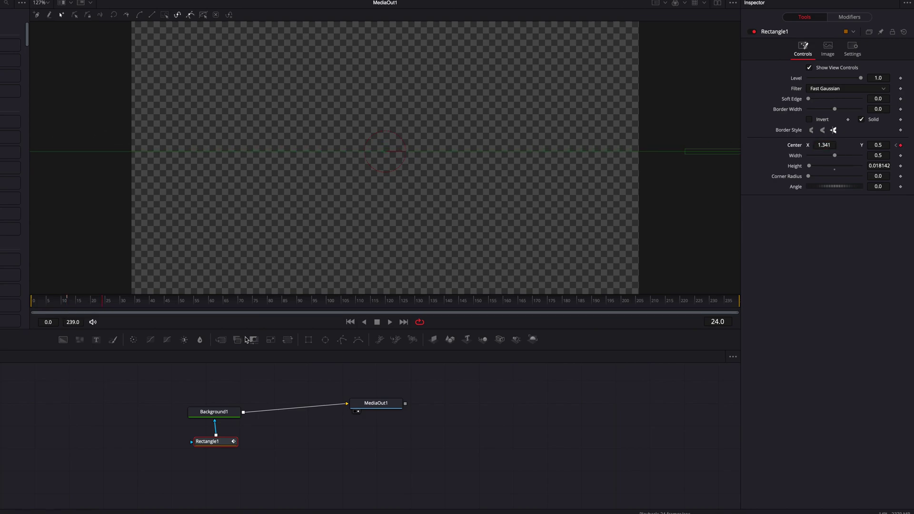
# Play the comp from frame 0 to preview the bar sliding across
pyautogui.click(196, 388)
pyautogui.moveTo(64, 303); pyautogui.dragTo(34, 303)
pyautogui.press('space')
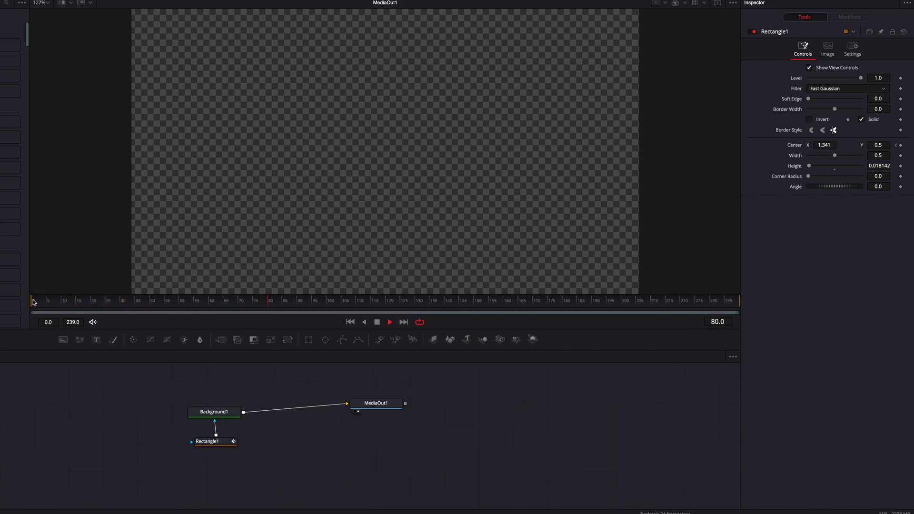
pyautogui.click(34, 302)
# Show Rectangle1's Center Displacement curve in the Spline editor, fitted and zoomed out in time
pyautogui.click(214, 441)
pyautogui.click(745, 5)
pyautogui.click(343, 418)
pyautogui.click(702, 373)
pyautogui.moveTo(694, 384); pyautogui.dragTo(539, 366)
pyautogui.moveTo(659, 371); pyautogui.dragTo(639, 369)
pyautogui.hscroll(5, 651, 385)
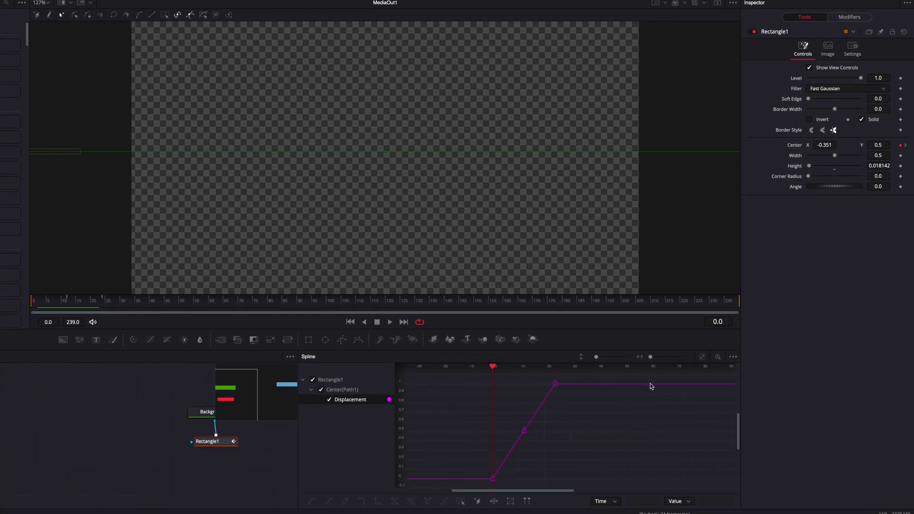
# Paste a copy of the bar's Displacement slide keyframes at frame 50
pyautogui.moveTo(476, 382); pyautogui.dragTo(574, 479)
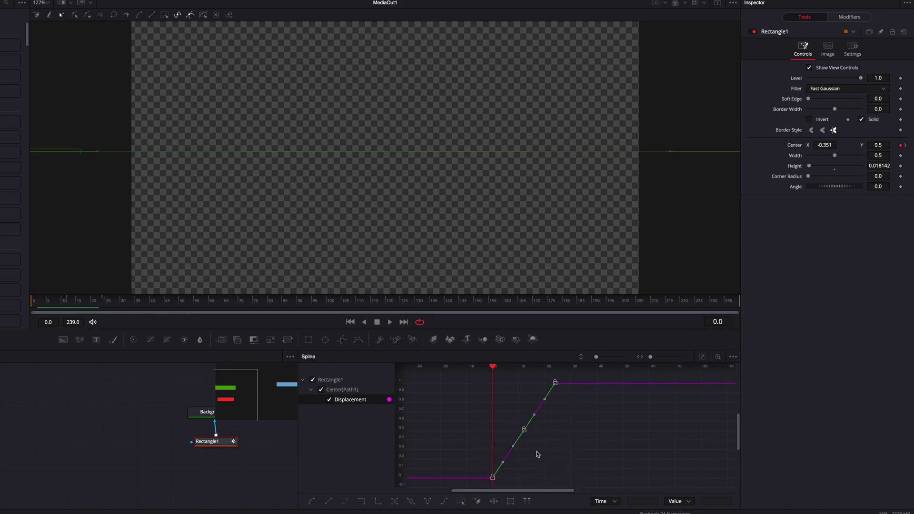
pyautogui.click(607, 416)
pyautogui.moveTo(494, 368); pyautogui.dragTo(623, 367)
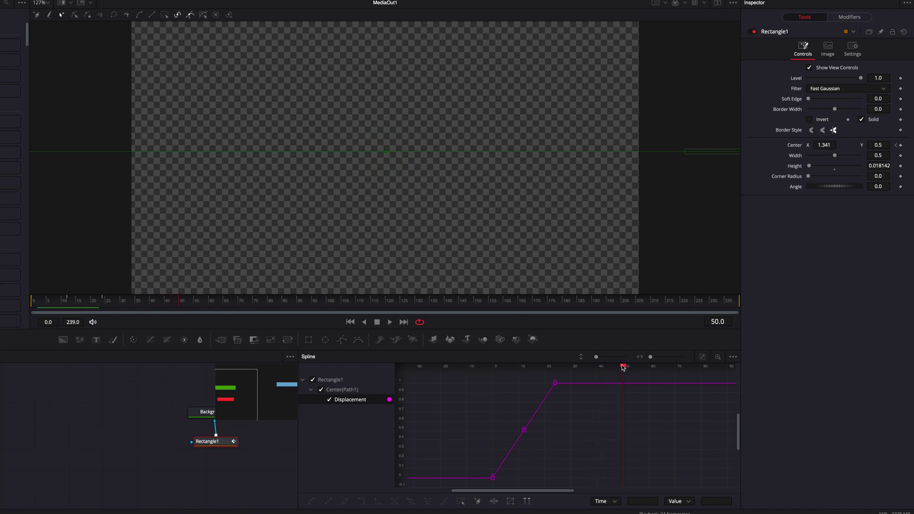
pyautogui.press('super+v')
pyautogui.hscroll(5, 641, 391)
pyautogui.hscroll(2, 619, 398)
# Paste another copy of the slide keyframes starting at frame 90
pyautogui.click(523, 380)
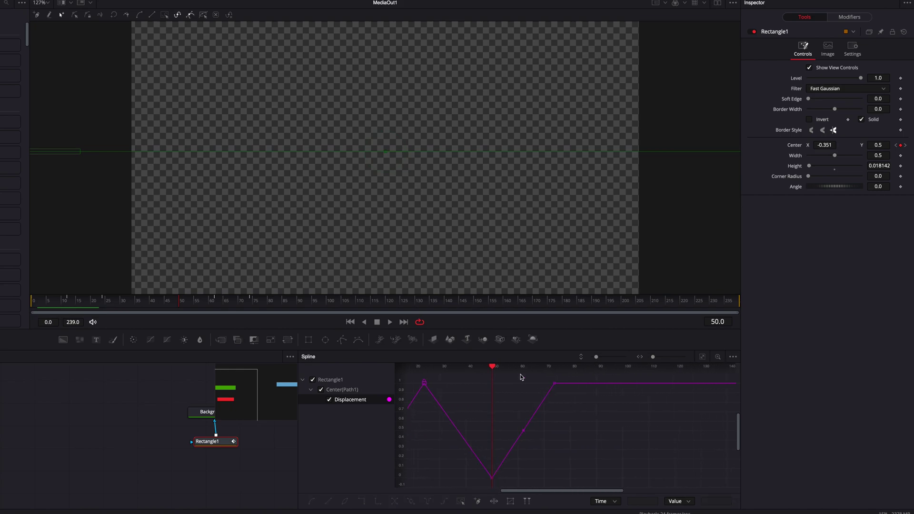
pyautogui.moveTo(494, 370); pyautogui.dragTo(596, 371)
pyautogui.click(597, 372)
pyautogui.hotkey('ctrl', 'v')
pyautogui.click(614, 405)
pyautogui.hscroll(-3, 614, 406)
# Preview the repeated slides, then select Rectangle1's first peak and valley keyframes from frame 0
pyautogui.click(674, 367)
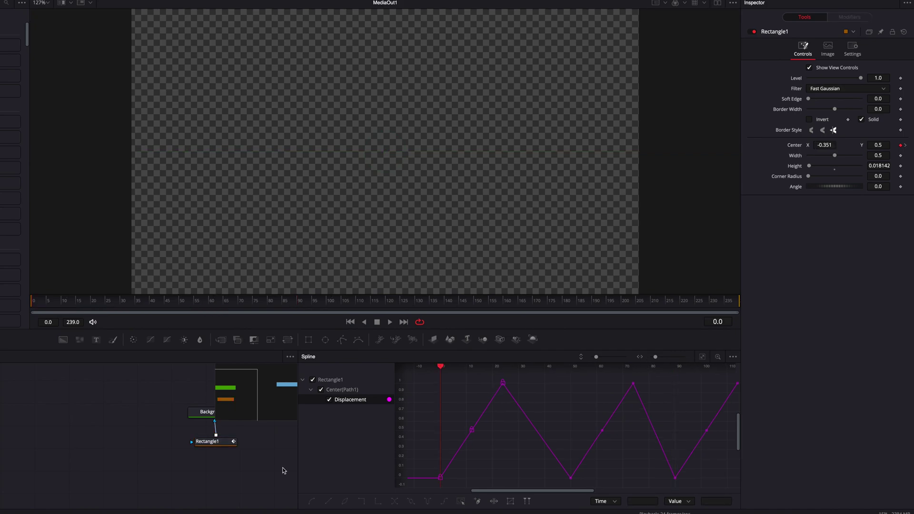
pyautogui.press('space')
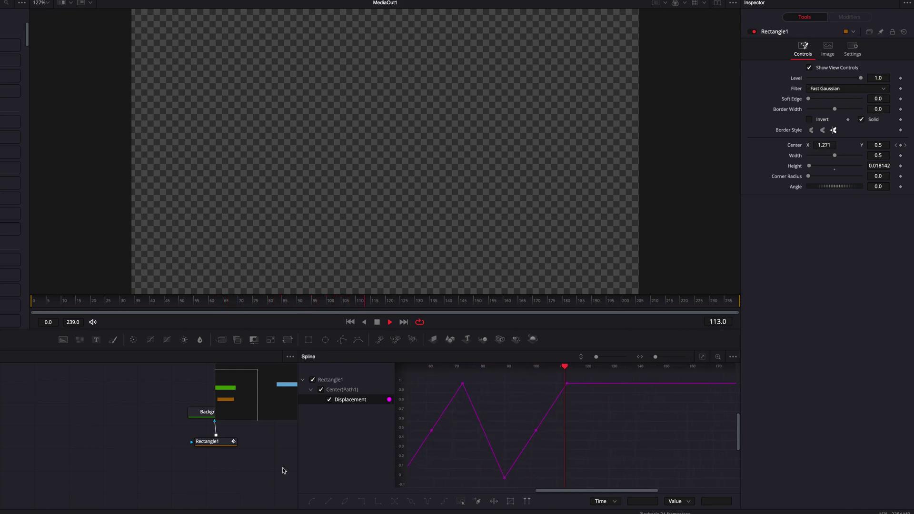
pyautogui.press('space')
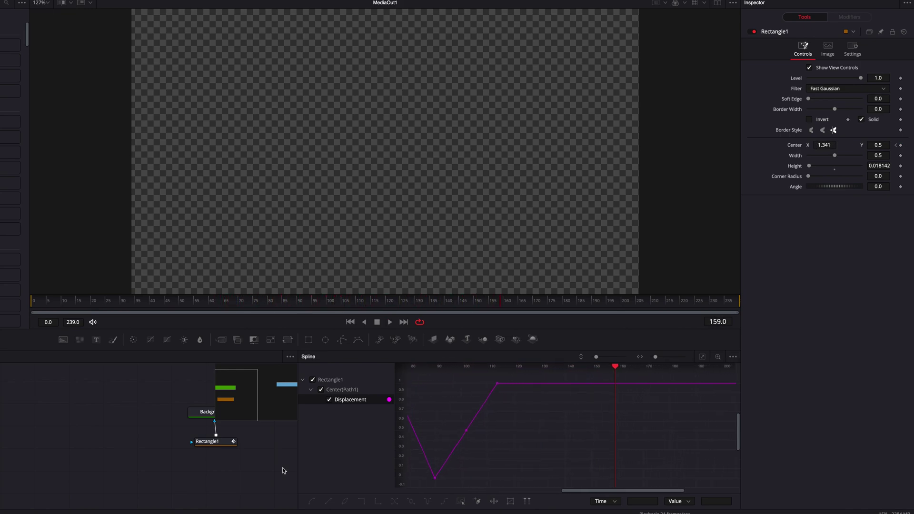
pyautogui.click(35, 304)
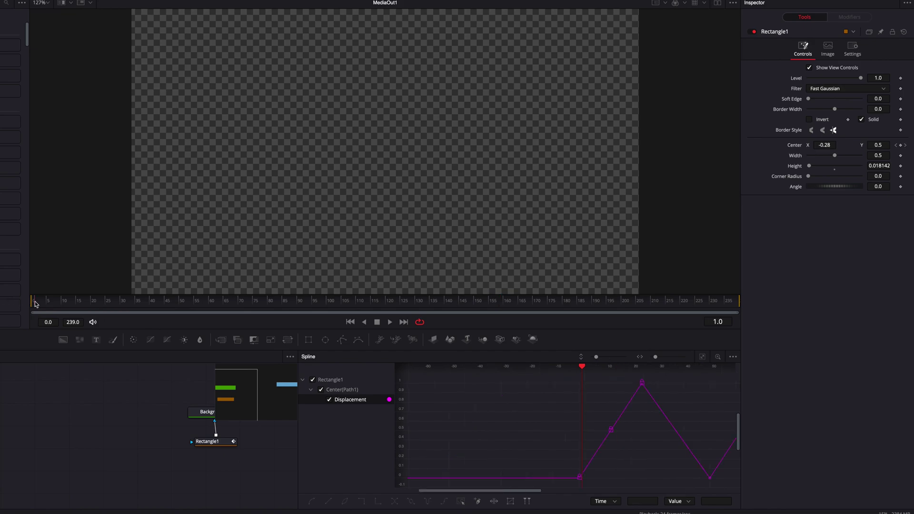
pyautogui.click(225, 445)
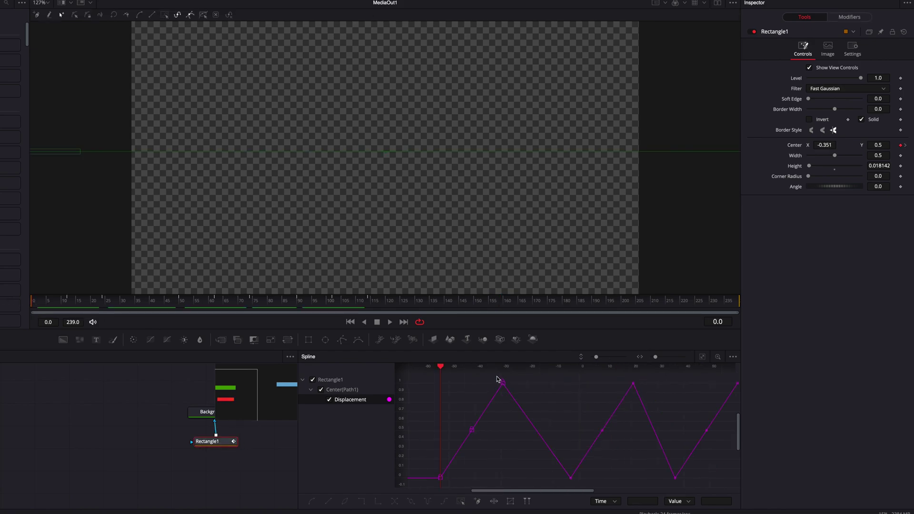
pyautogui.moveTo(496, 377); pyautogui.dragTo(582, 482)
# Try holding the curve before the valley, then revert it to a straight slope
pyautogui.rightClick(503, 383)
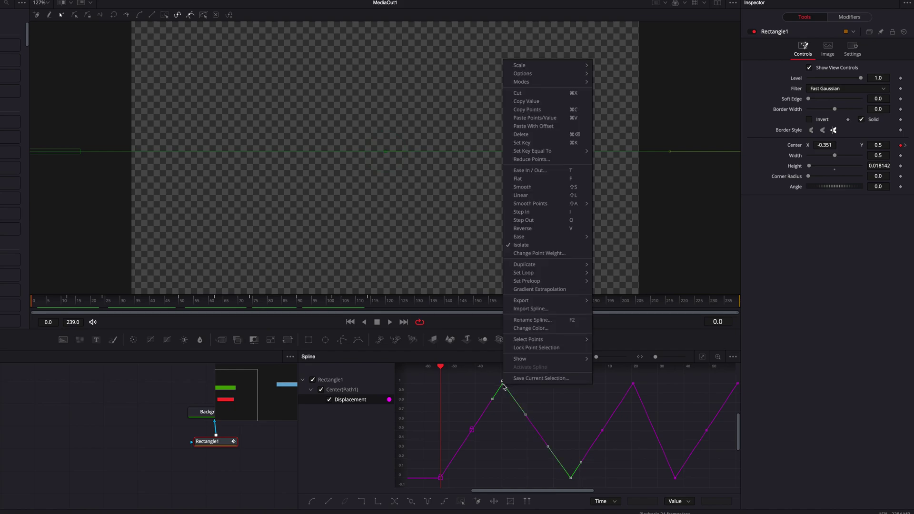
pyautogui.click(550, 214)
pyautogui.moveTo(440, 367); pyautogui.dragTo(628, 367)
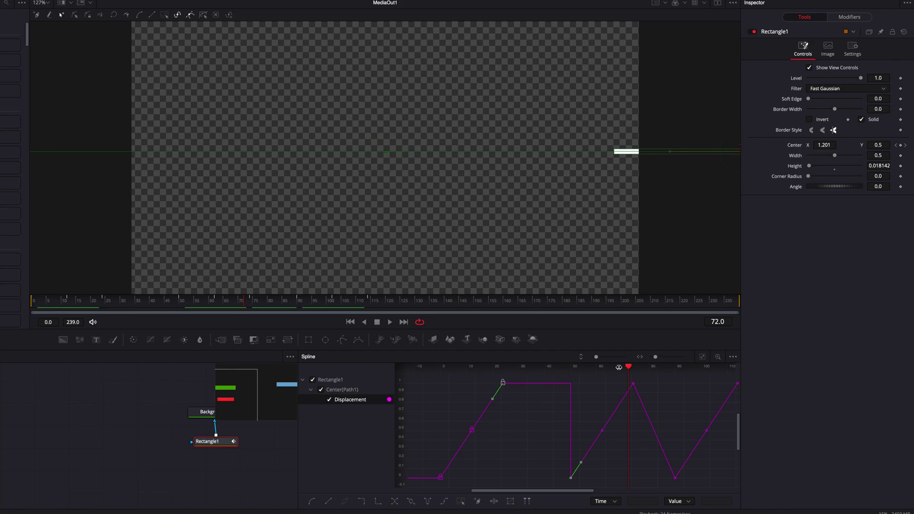
pyautogui.hotkey('shift', 'l')
pyautogui.moveTo(634, 366); pyautogui.dragTo(441, 374)
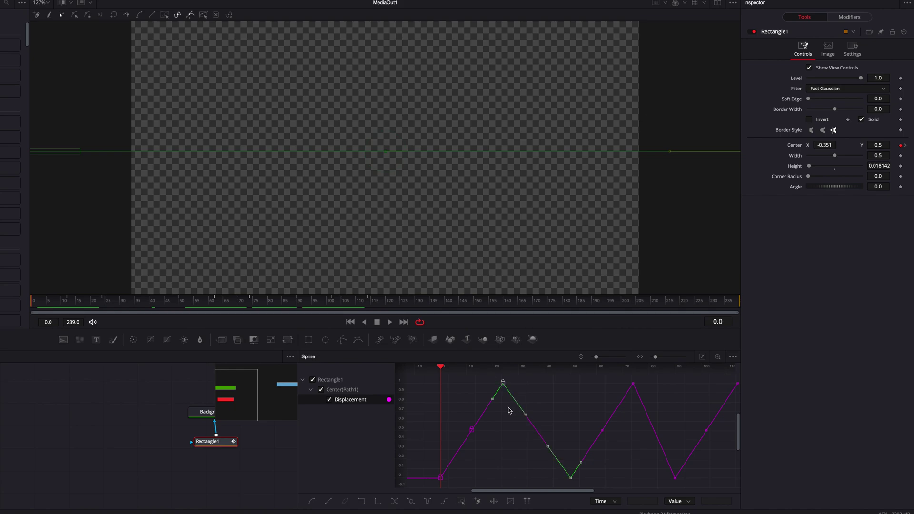
# Make the peak and valley keys stepped so the bar holds, then drops vertically
pyautogui.rightClick(502, 382)
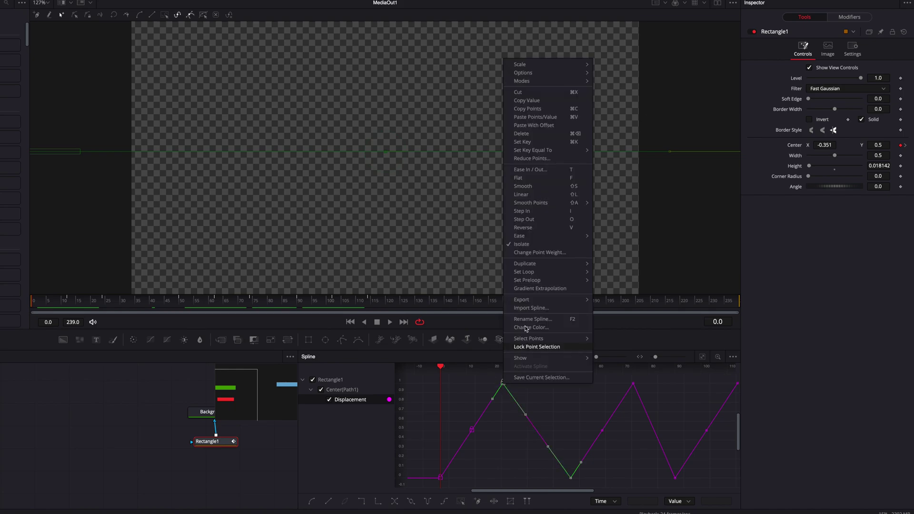
pyautogui.click(547, 220)
pyautogui.moveTo(443, 366); pyautogui.dragTo(650, 492)
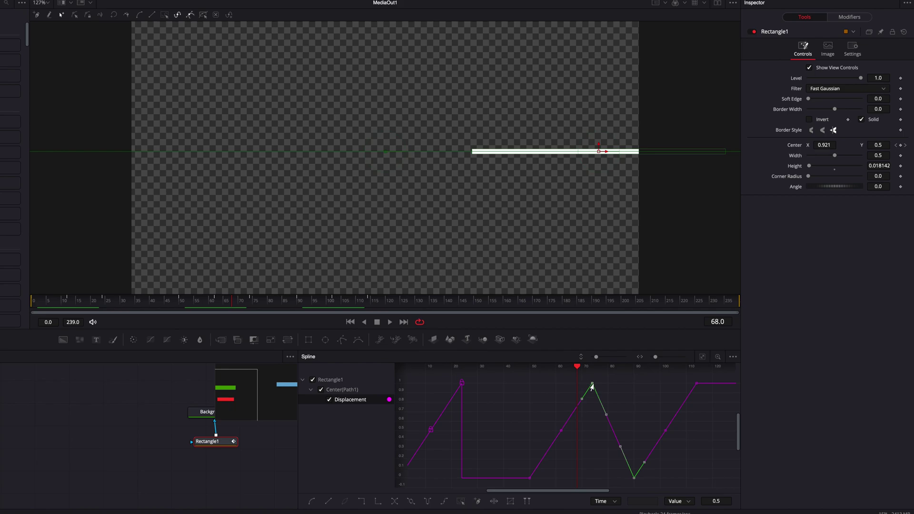
pyautogui.rightClick(592, 386)
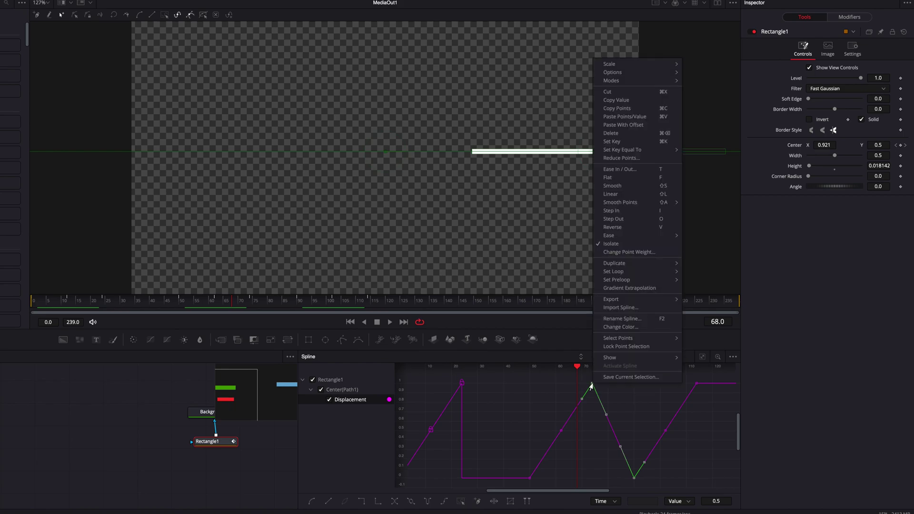
pyautogui.click(633, 212)
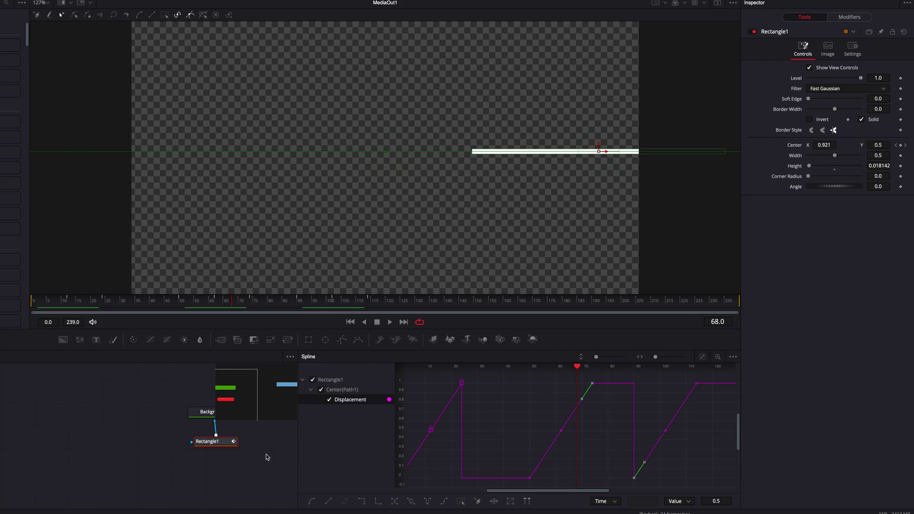
# Play the sawtooth animation from frame 0 to check the bar's motion
pyautogui.click(35, 304)
pyautogui.click(34, 305)
pyautogui.press('space')
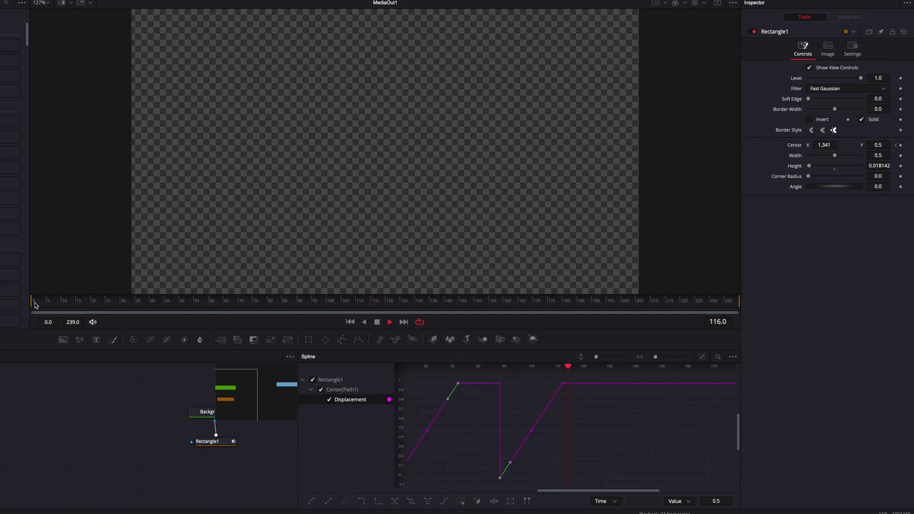
pyautogui.press('space')
# Copy the last rising slide's keyframes on Rectangle1 and paste them at frame 137
pyautogui.click(212, 442)
pyautogui.click(553, 432)
pyautogui.hscroll(-3, 554, 432)
pyautogui.scroll(-3, 689, 364)
pyautogui.moveTo(655, 419); pyautogui.dragTo(601, 417)
pyautogui.moveTo(554, 377); pyautogui.dragTo(603, 477)
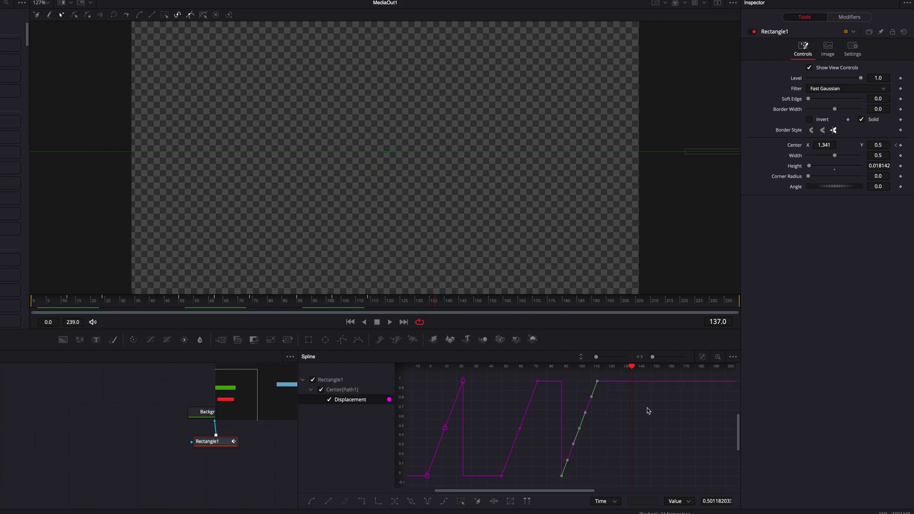
pyautogui.press('Delete')
pyautogui.hotkey('ctrl', 'v')
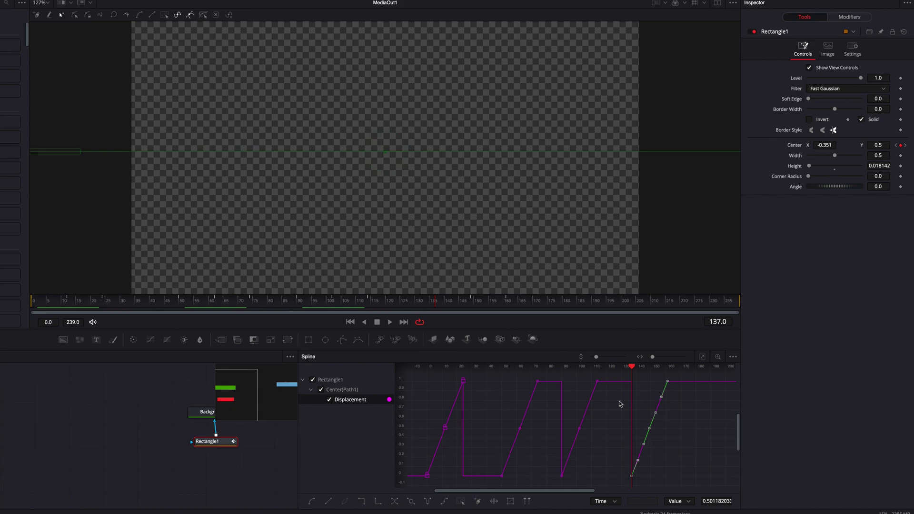
pyautogui.click(675, 401)
# Paste another rise at frame 182 and play the repeating slides from frame 0
pyautogui.hscroll(5, 675, 401)
pyautogui.moveTo(516, 366); pyautogui.dragTo(581, 370)
pyautogui.hotkey('ctrl', 'v')
pyautogui.click(629, 426)
pyautogui.click(267, 443)
pyautogui.moveTo(71, 305); pyautogui.dragTo(33, 304)
pyautogui.press('space')
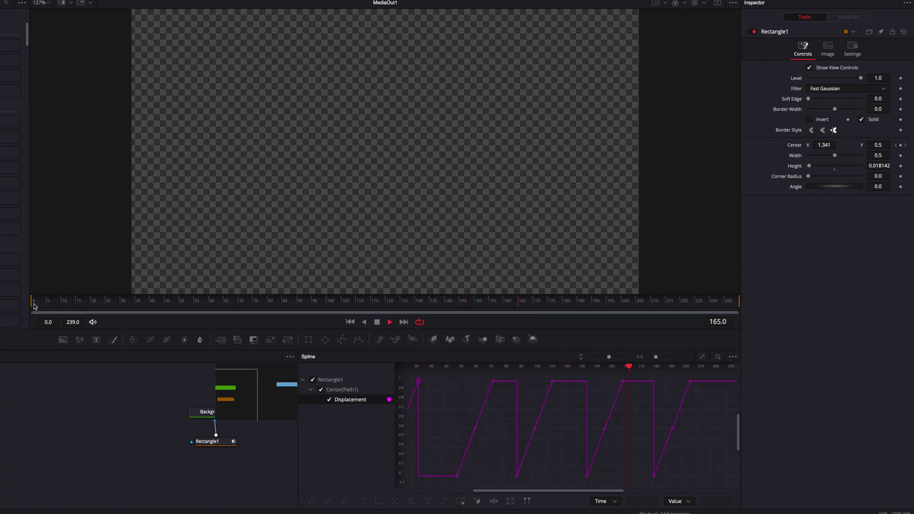
pyautogui.press('space')
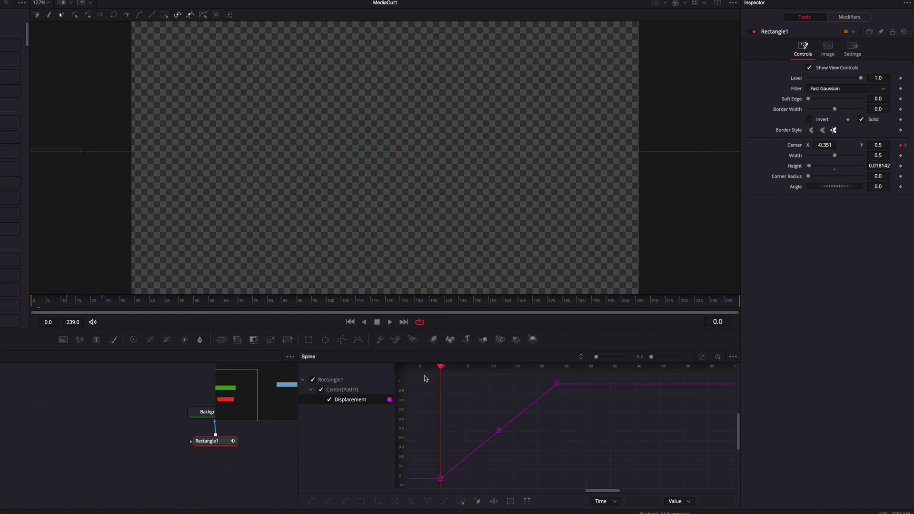
# Drag the first slide's Bezier handles into an S-curve that slows mid-slide, and preview it
pyautogui.moveTo(425, 378); pyautogui.dragTo(575, 490)
pyautogui.moveTo(460, 463); pyautogui.dragTo(471, 481)
pyautogui.moveTo(518, 415); pyautogui.dragTo(457, 432)
pyautogui.moveTo(538, 400); pyautogui.dragTo(554, 410)
pyautogui.click(492, 461)
pyautogui.click(62, 390)
pyautogui.press('space')
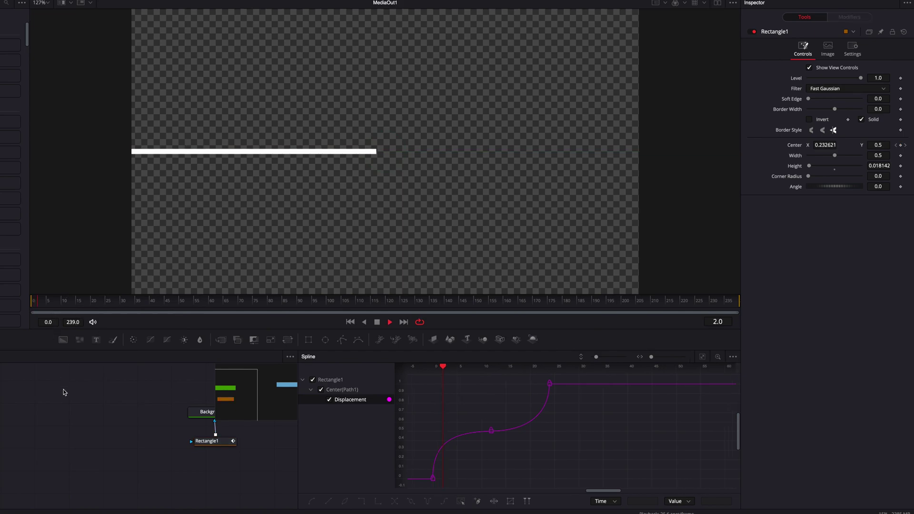
pyautogui.press('space')
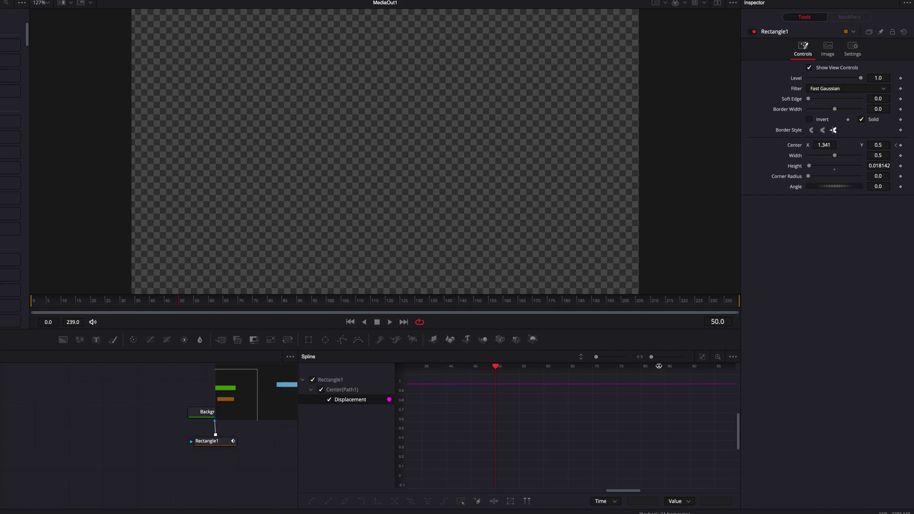
pyautogui.moveTo(46, 301); pyautogui.dragTo(31, 302)
# Paste the three eased keyframes at frame 40 and select the peak and dip keys
pyautogui.click(203, 444)
pyautogui.moveTo(428, 379); pyautogui.dragTo(571, 485)
pyautogui.click(571, 476)
pyautogui.moveTo(441, 366); pyautogui.dragTo(636, 371)
pyautogui.hscroll(1, 644, 420)
pyautogui.hotkey('ctrl', 'v')
pyautogui.moveTo(533, 379); pyautogui.dragTo(636, 486)
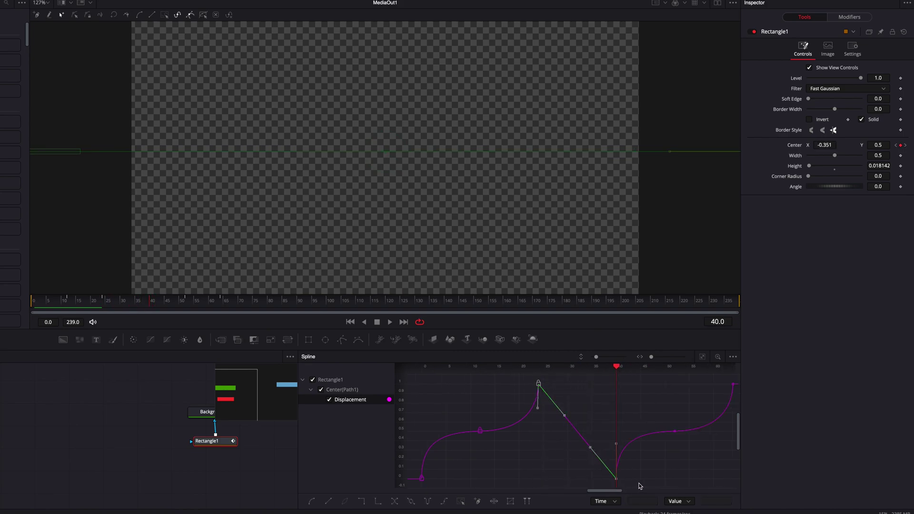
# Apply Step In to the peak and dip keys so the bar snaps back after each slide
pyautogui.rightClick(538, 383)
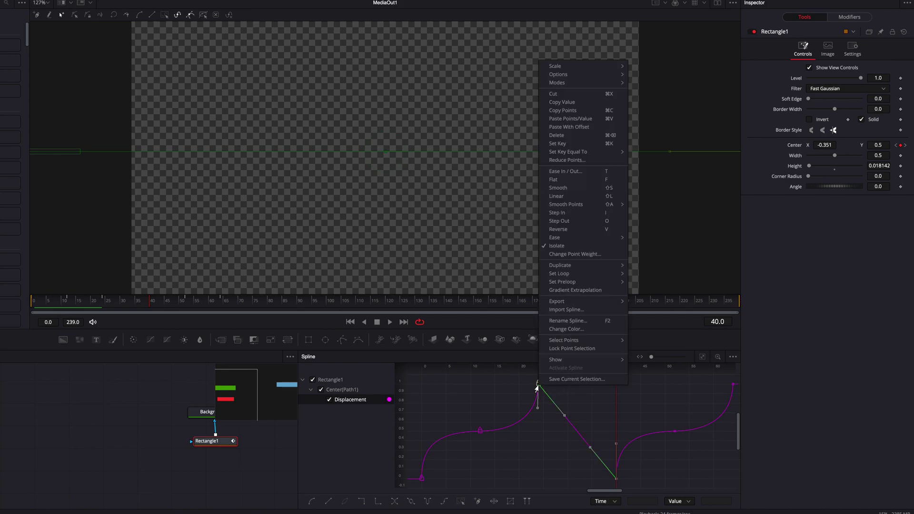
pyautogui.click(581, 213)
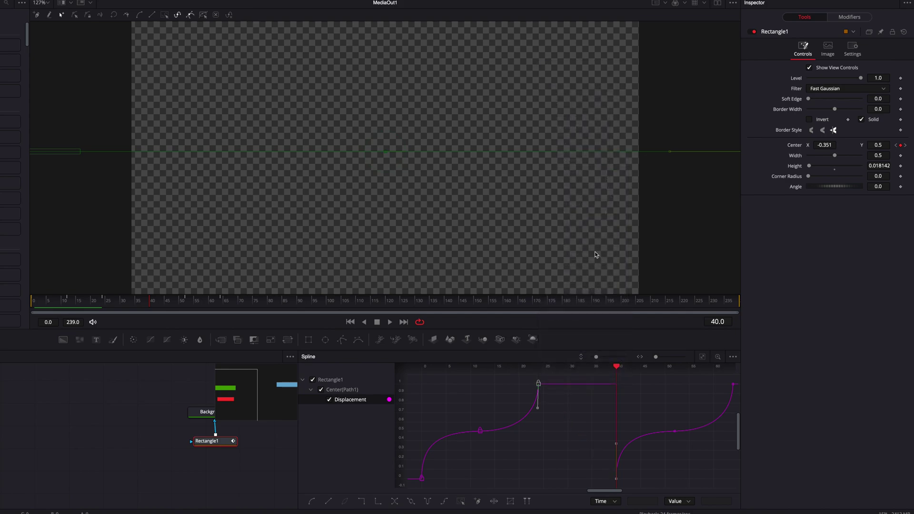
pyautogui.hscroll(5, 658, 411)
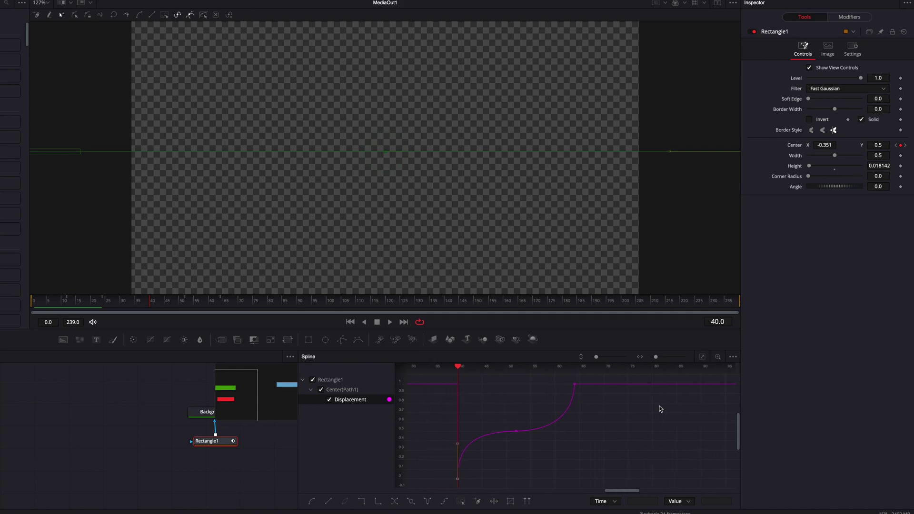
pyautogui.moveTo(480, 376); pyautogui.dragTo(636, 474)
pyautogui.click(633, 458)
pyautogui.hscroll(4, 632, 459)
# Paste another eased slide at frame 76 and play the comp from frame 0
pyautogui.moveTo(435, 367); pyautogui.dragTo(611, 367)
pyautogui.press('super+v')
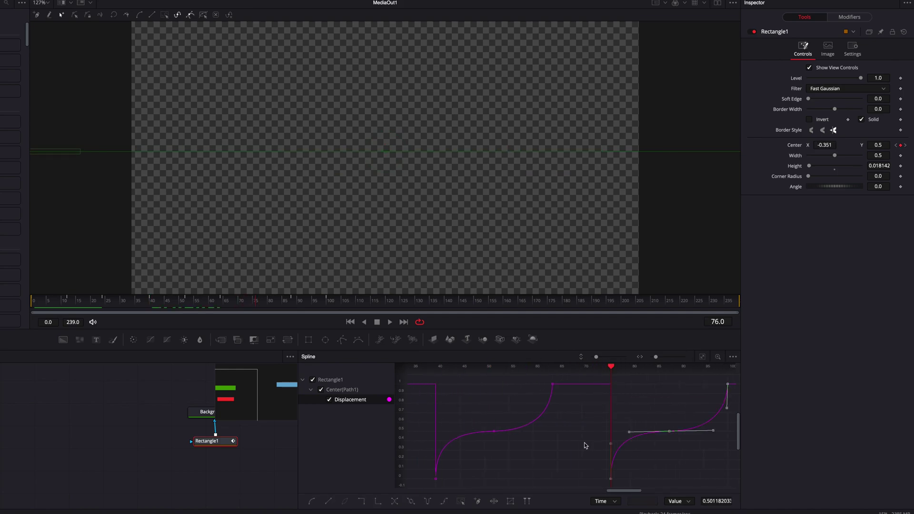
pyautogui.click(265, 460)
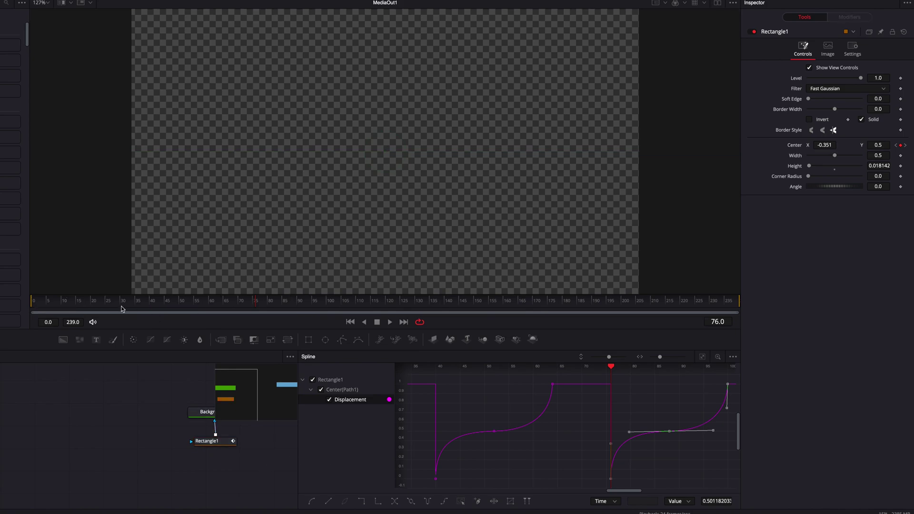
pyautogui.moveTo(50, 302); pyautogui.dragTo(32, 306)
pyautogui.press('space')
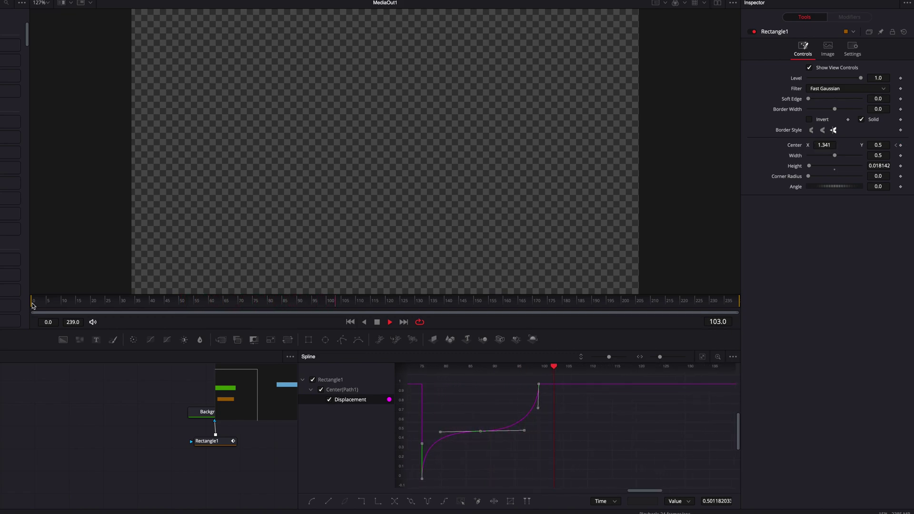
pyautogui.press('space')
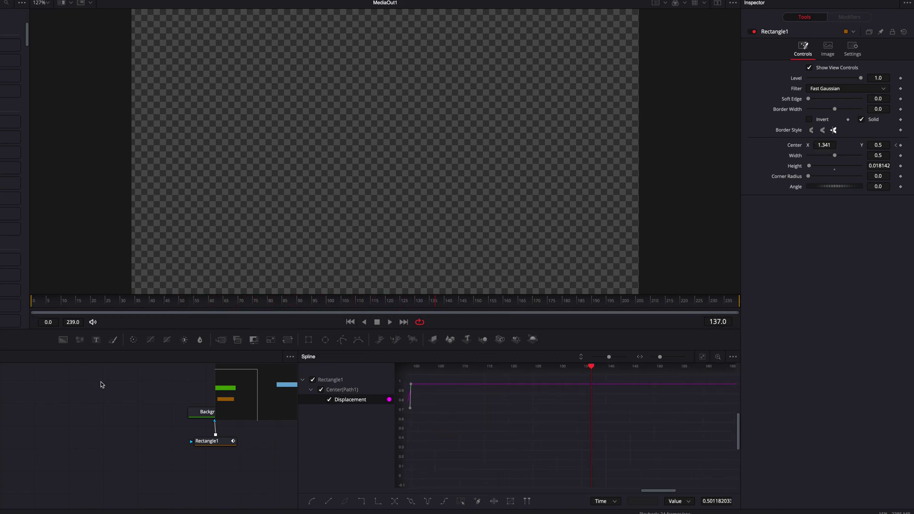